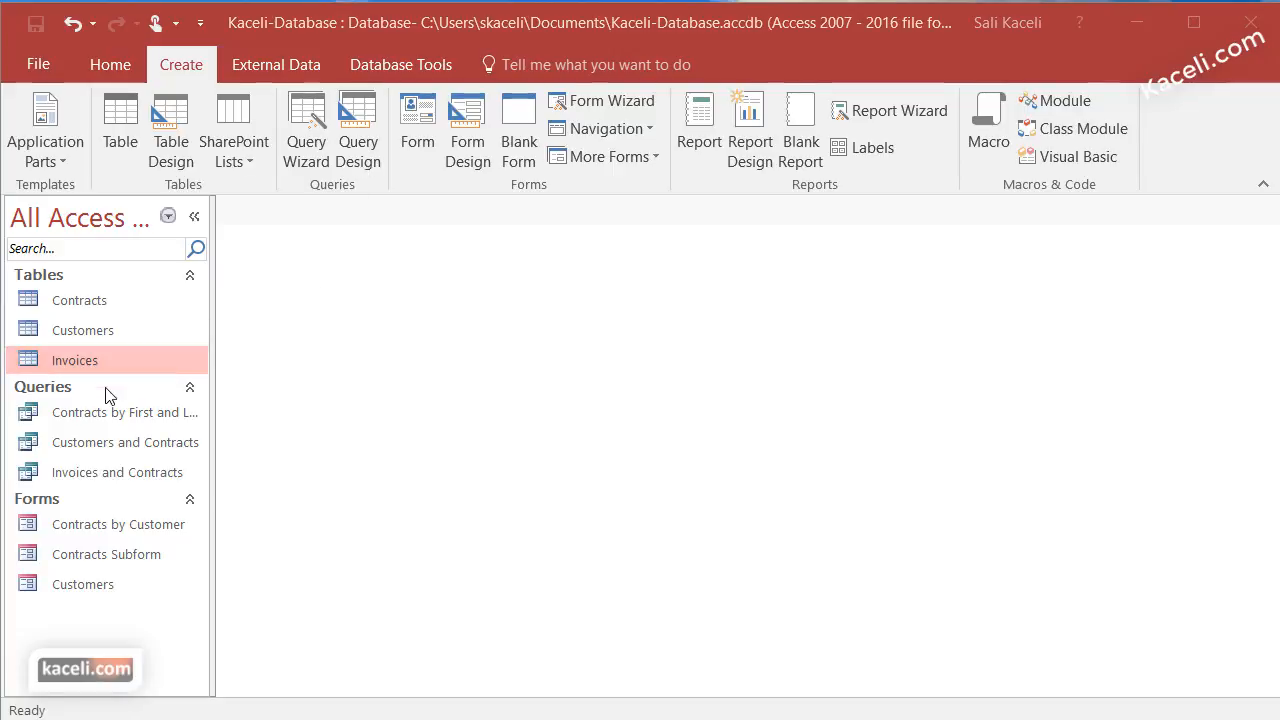
- Create a new query in design view and add the Customers, Contracts and Invoices tables to it
click(366, 130)
click(368, 132)
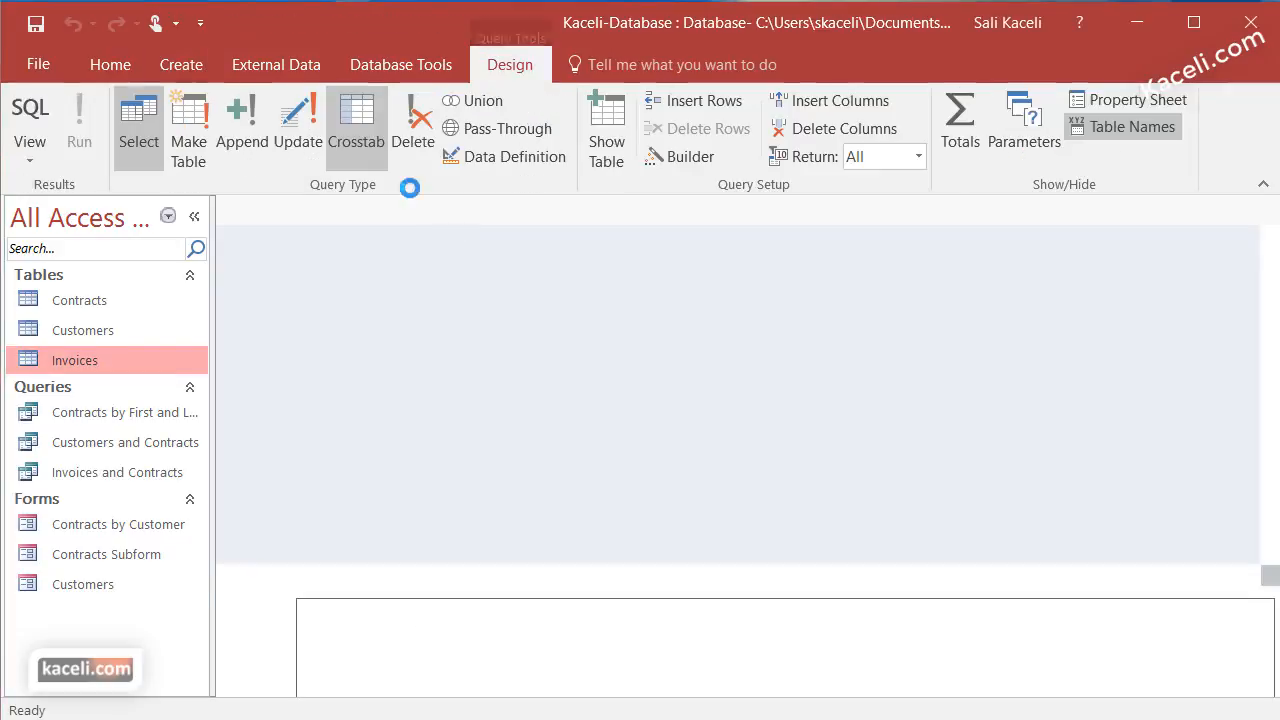
drag(580, 418, 564, 147)
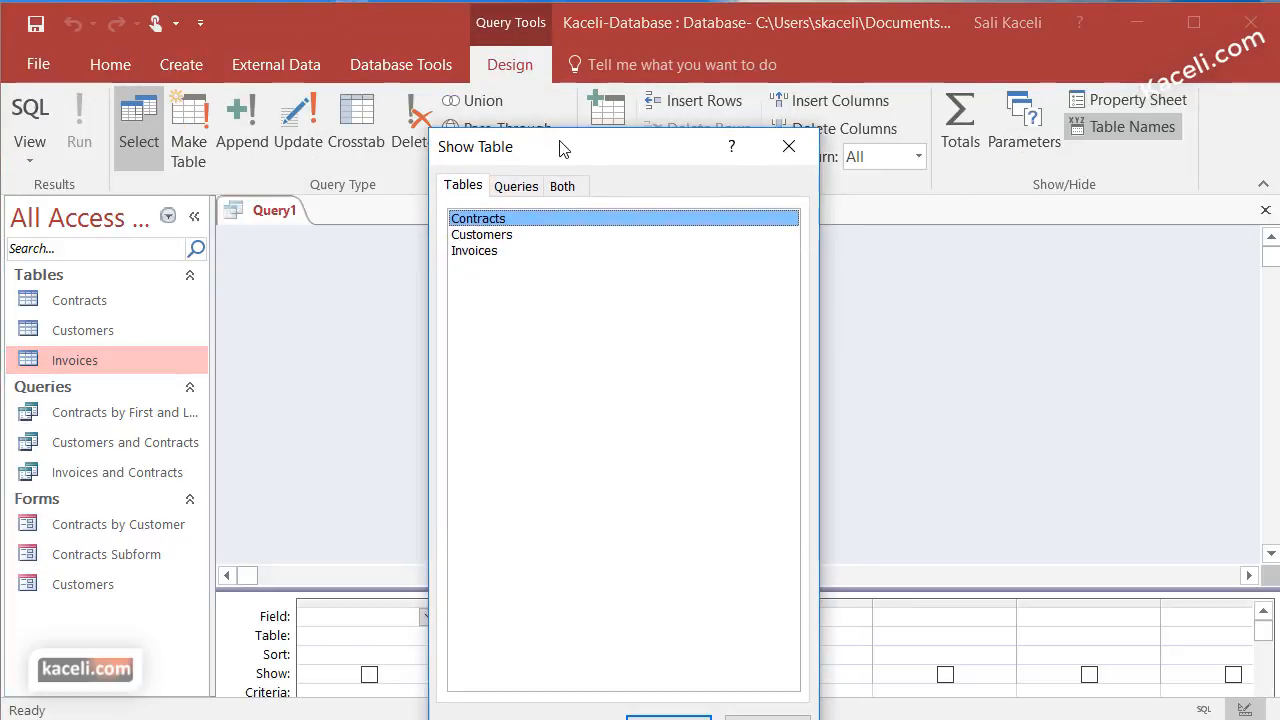
click(513, 236)
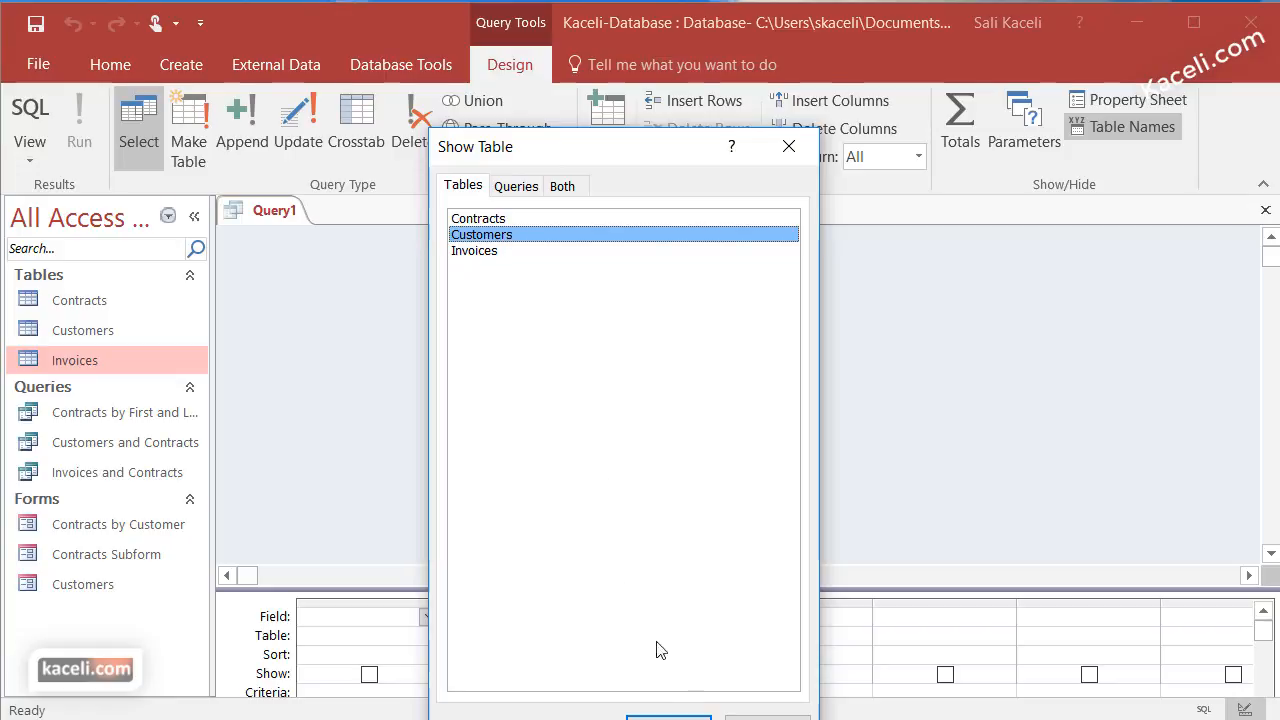
click(668, 716)
click(500, 219)
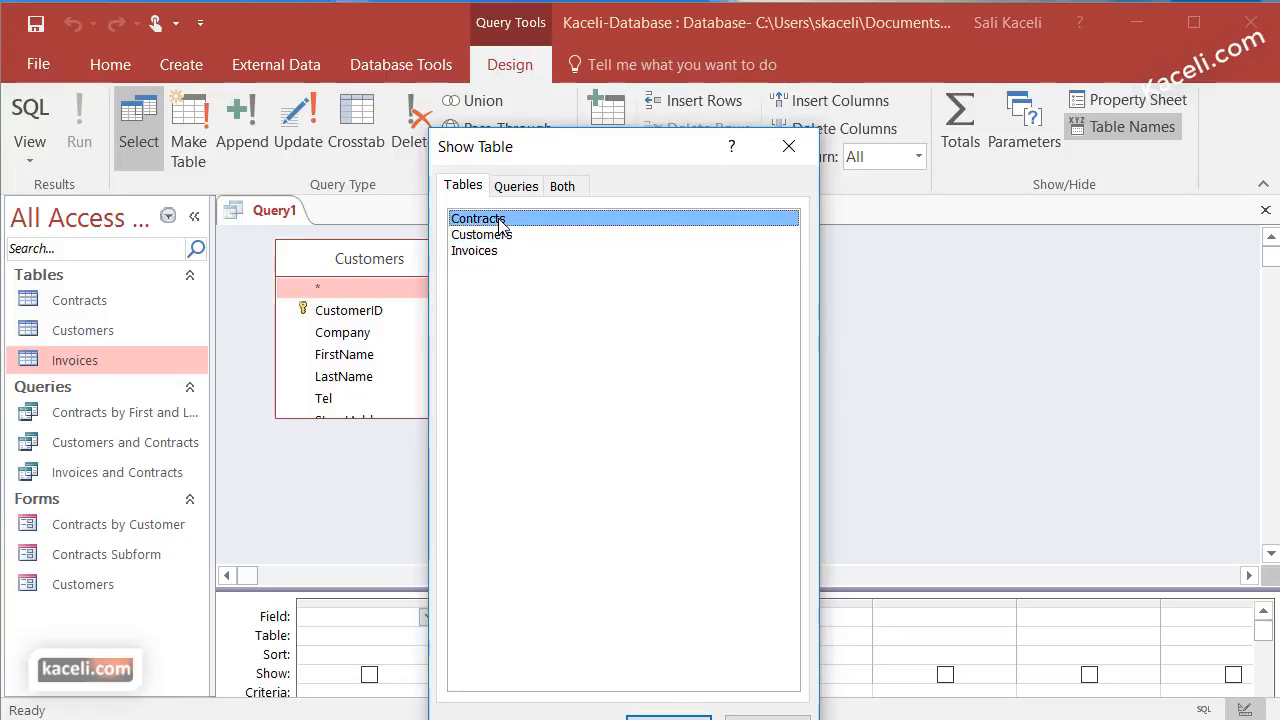
click(675, 714)
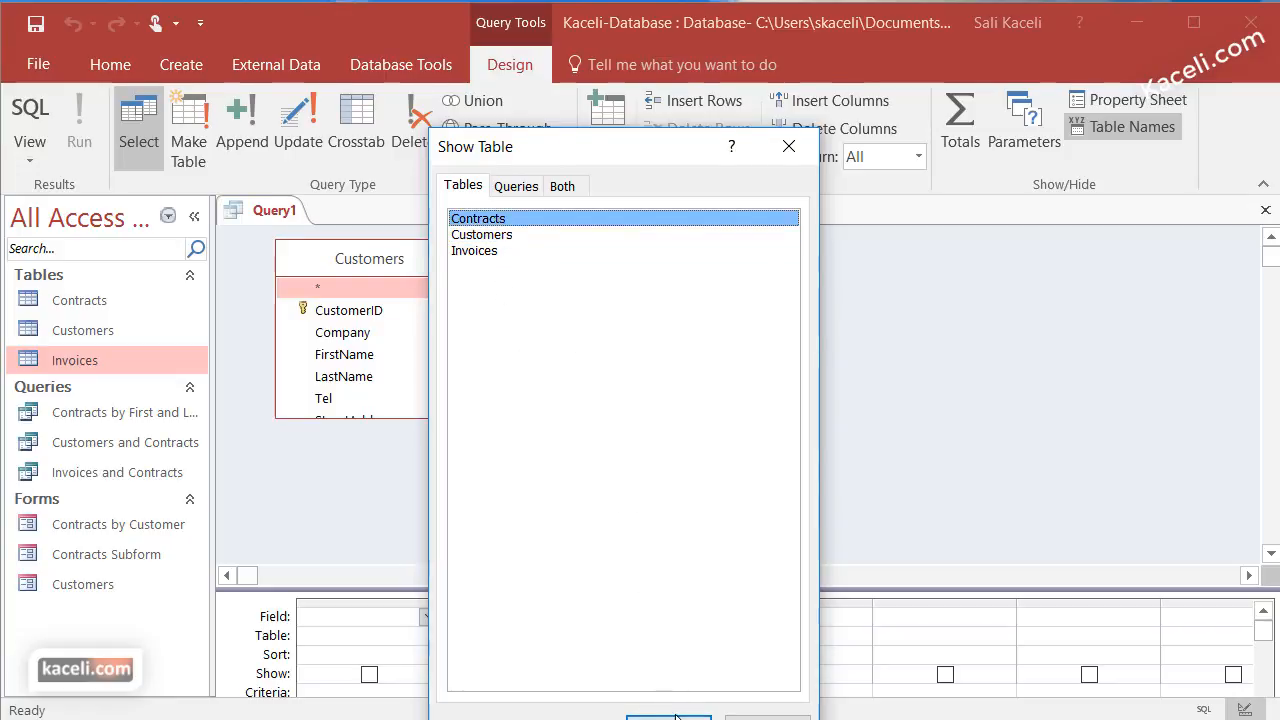
click(490, 258)
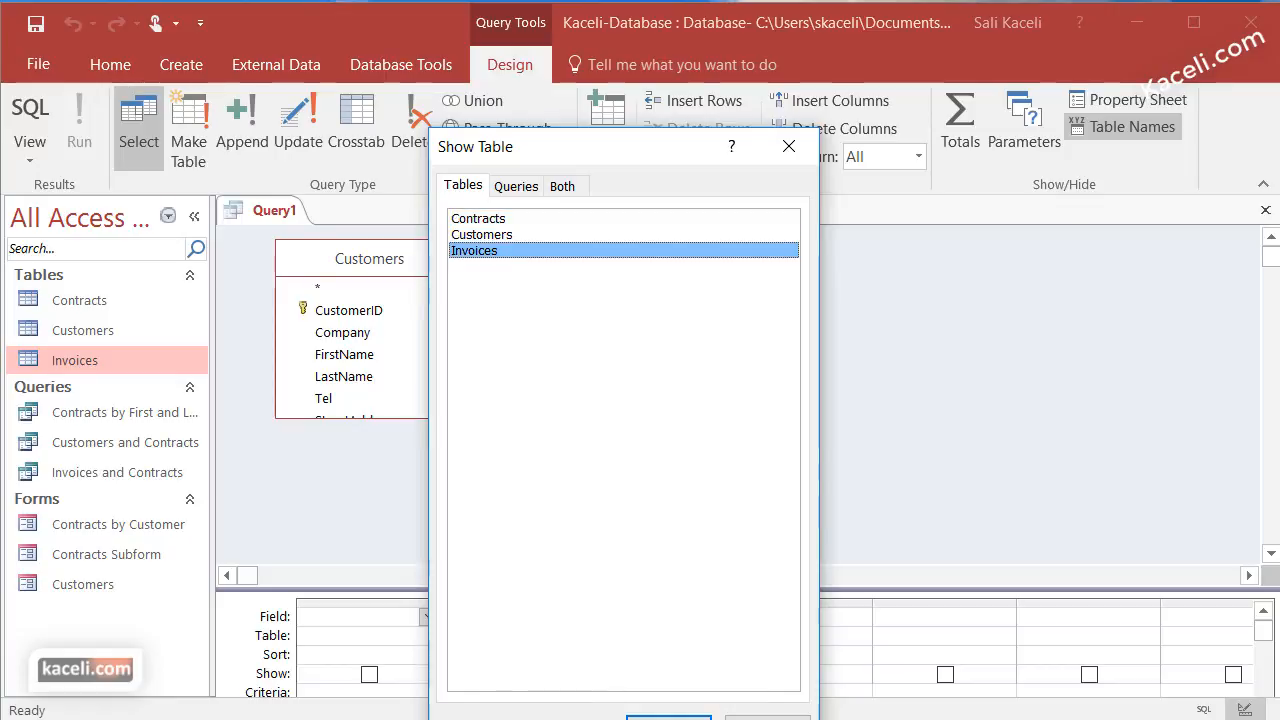
click(668, 716)
click(768, 717)
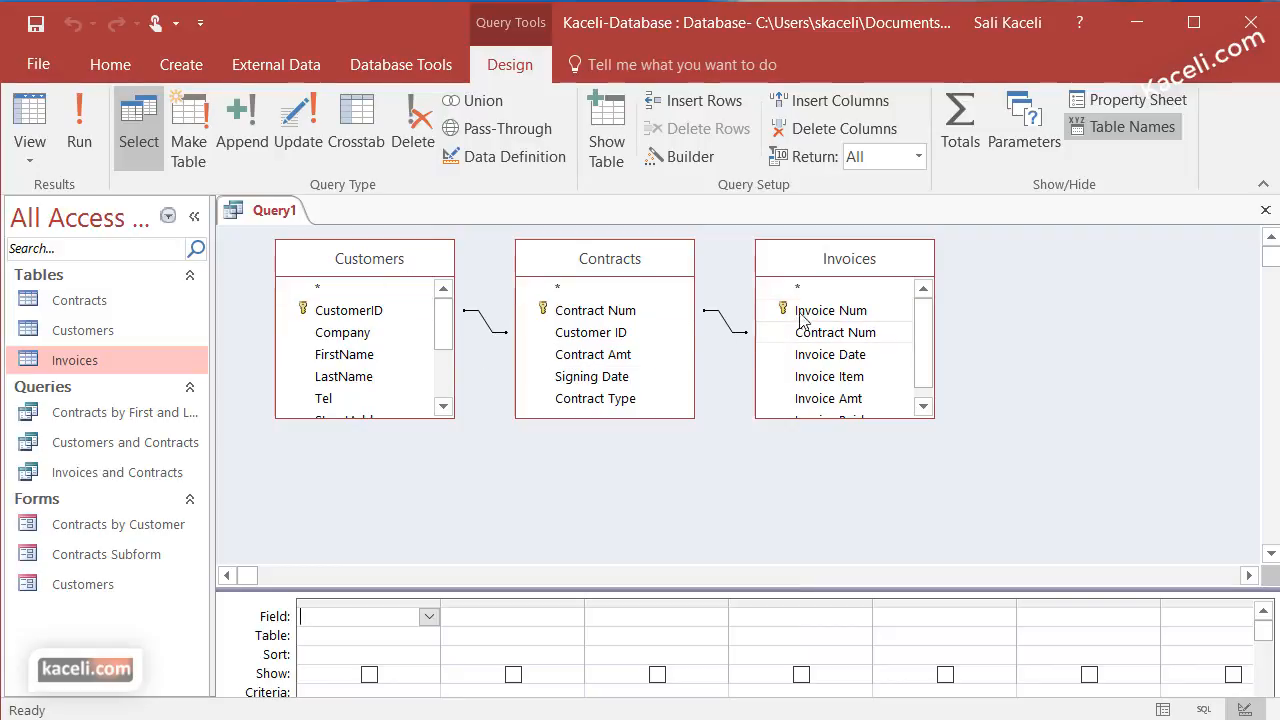
- Add the FirstName, LastName, StreetAddress, City, State and Zip fields from the Customers table to the query
double_click(328, 356)
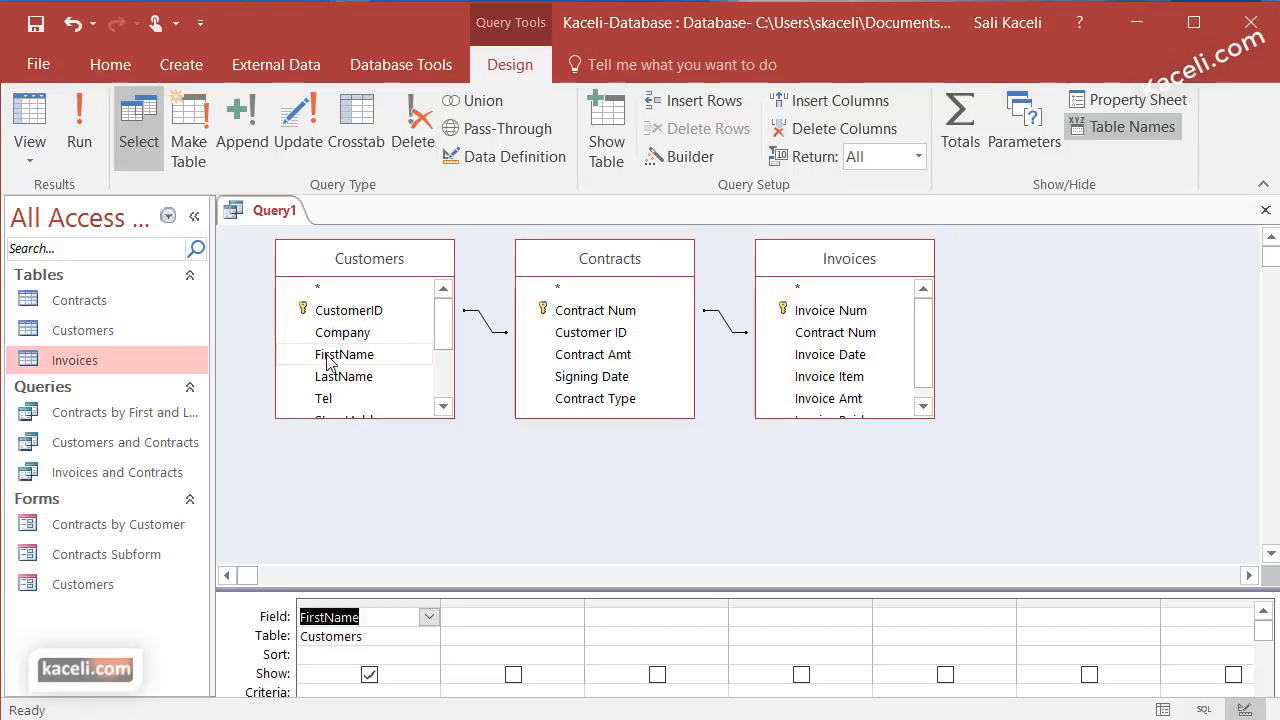
double_click(343, 376)
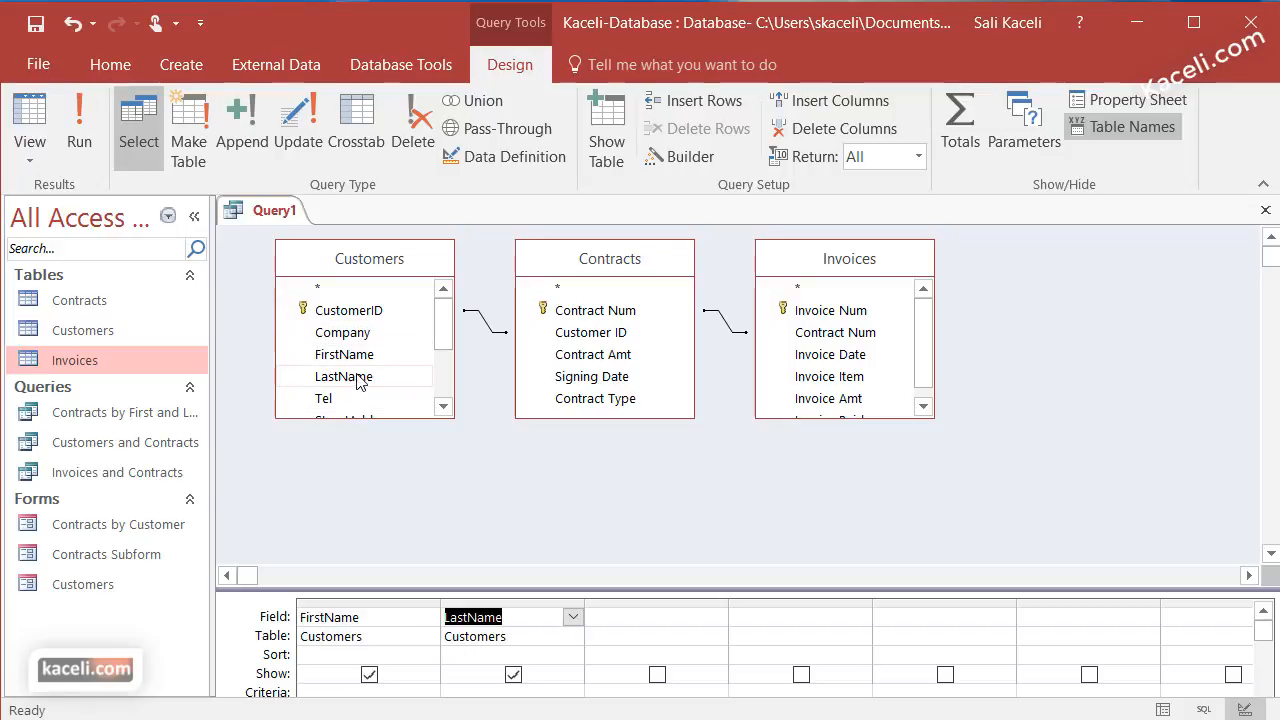
click(443, 406)
click(443, 406)
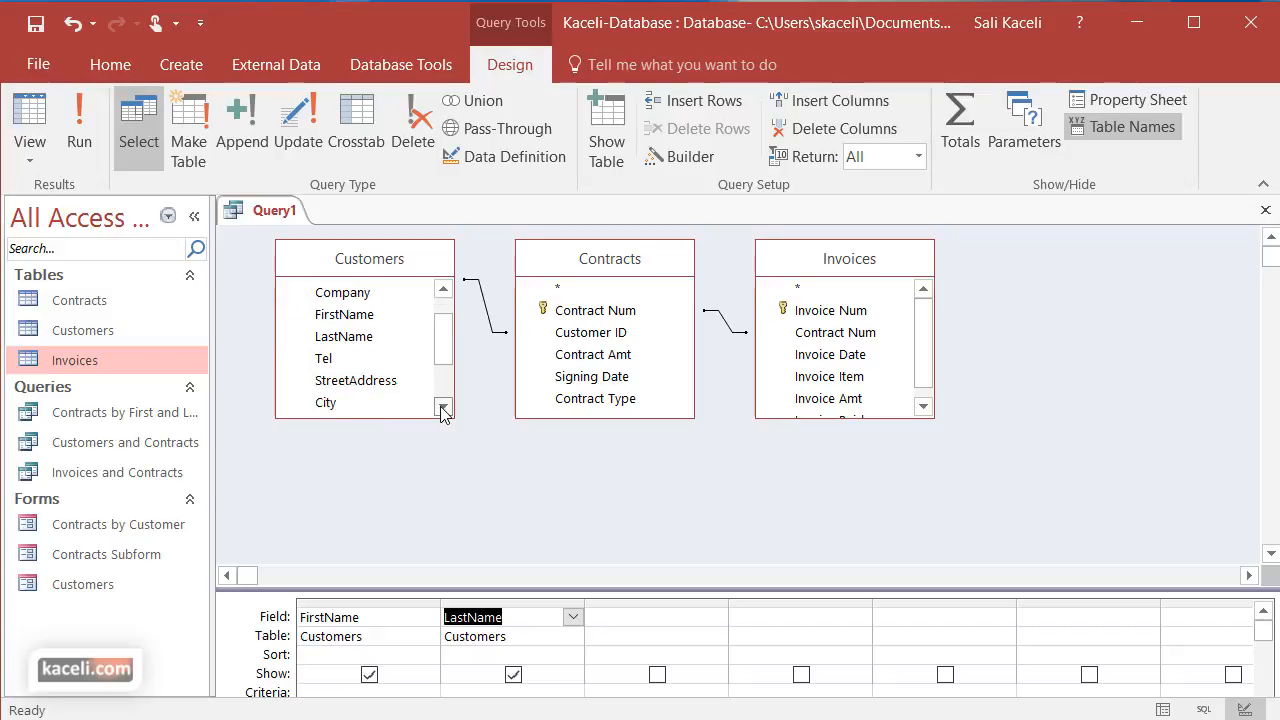
click(384, 384)
double_click(384, 388)
double_click(330, 402)
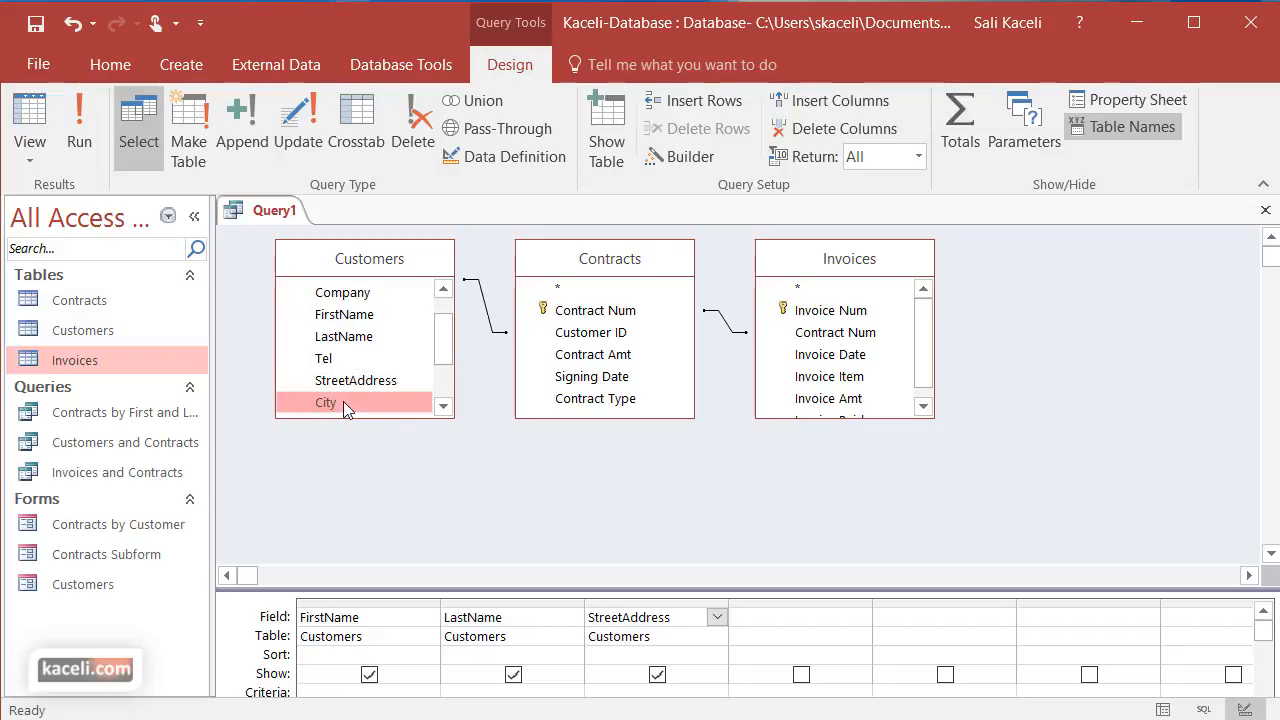
click(443, 406)
click(443, 406)
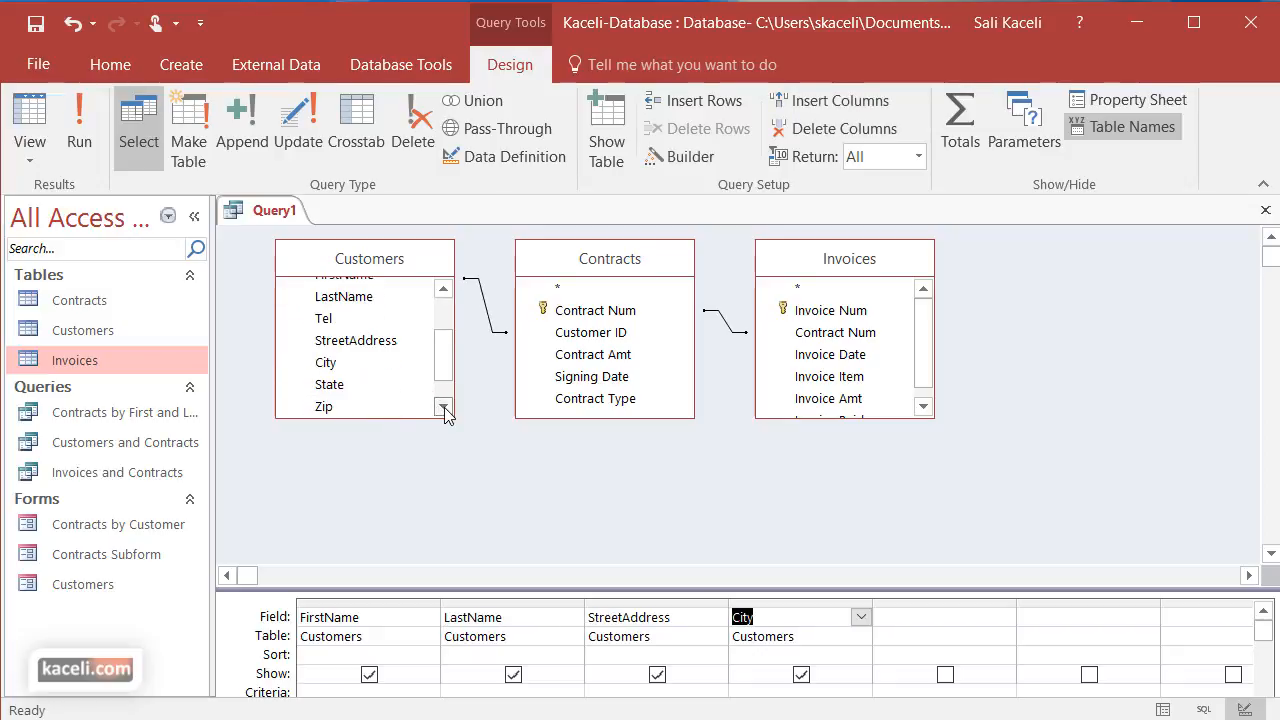
double_click(341, 382)
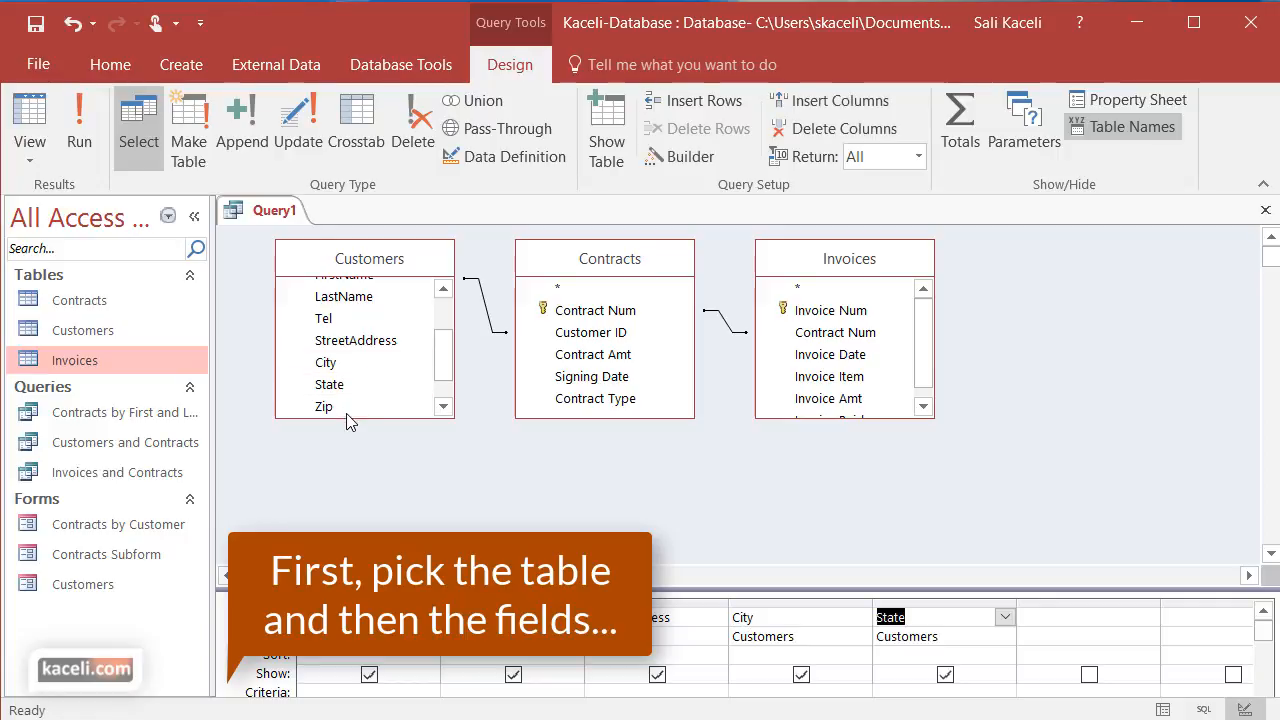
double_click(324, 406)
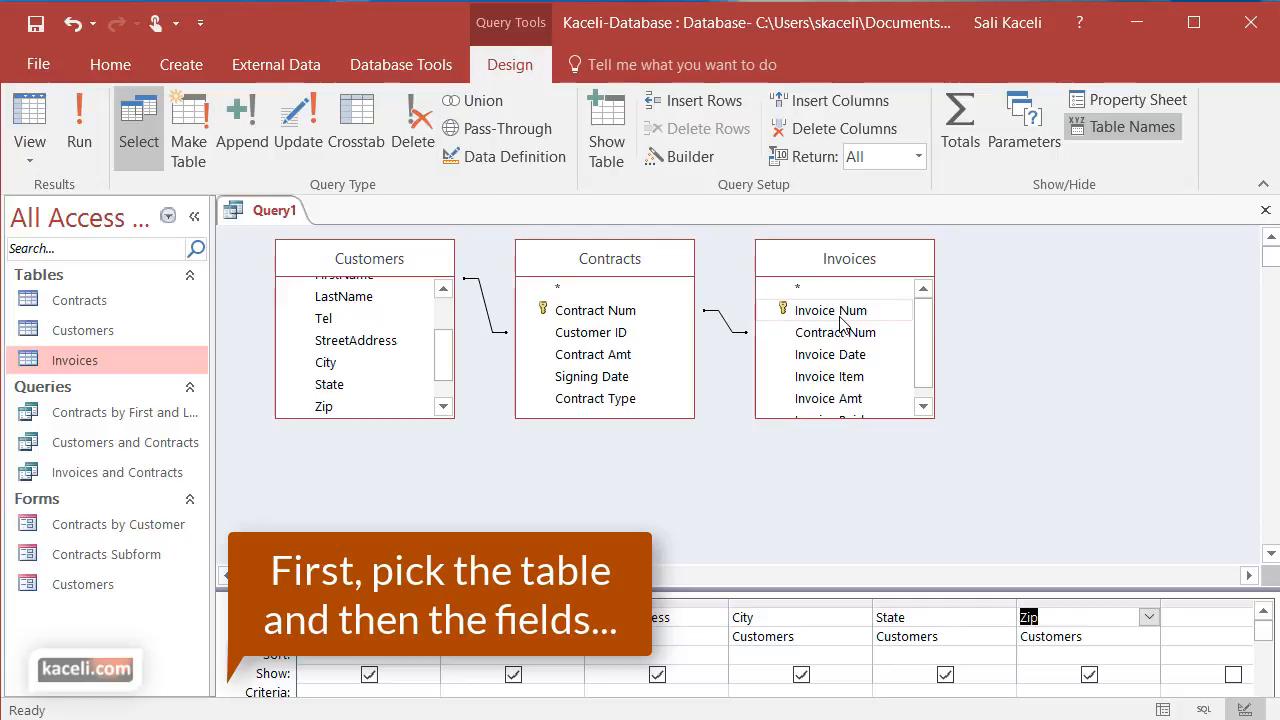
- Add the Invoice Num, Invoice Date, Invoice Item, Invoice Amt and Invoice Paid fields from the Invoices table to the query
click(840, 318)
double_click(840, 312)
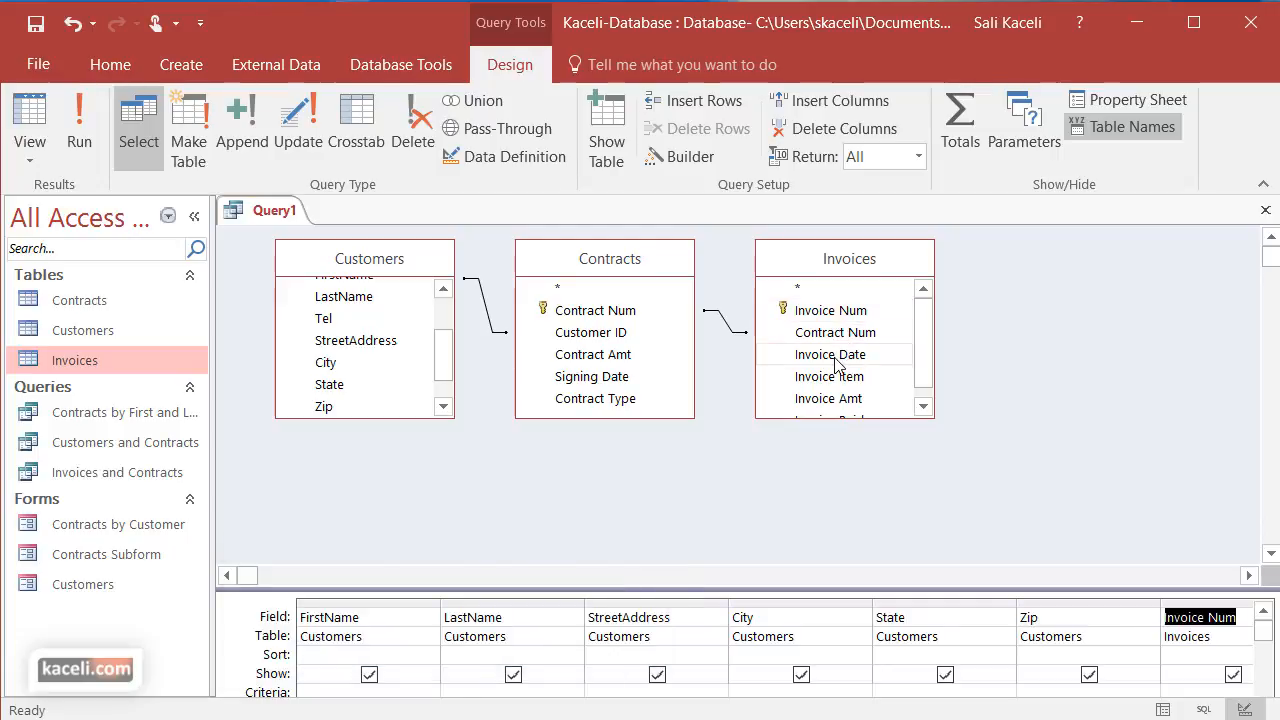
double_click(835, 357)
double_click(835, 384)
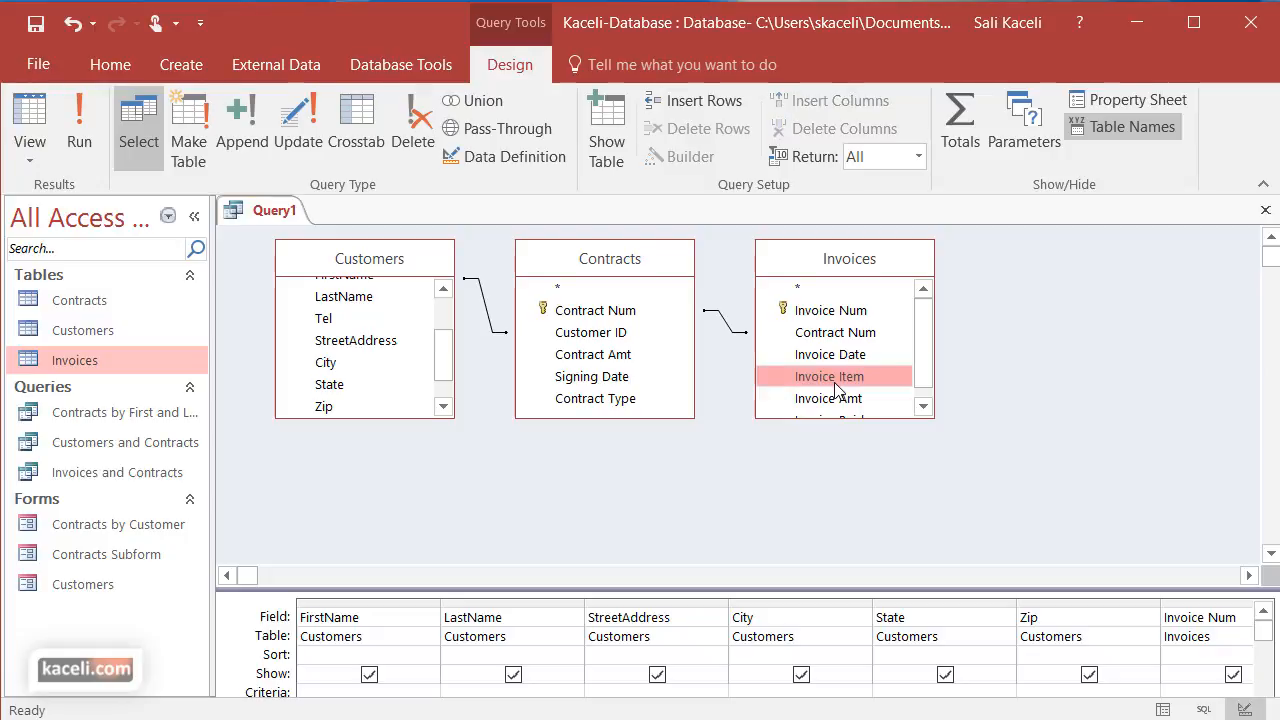
click(836, 400)
double_click(836, 402)
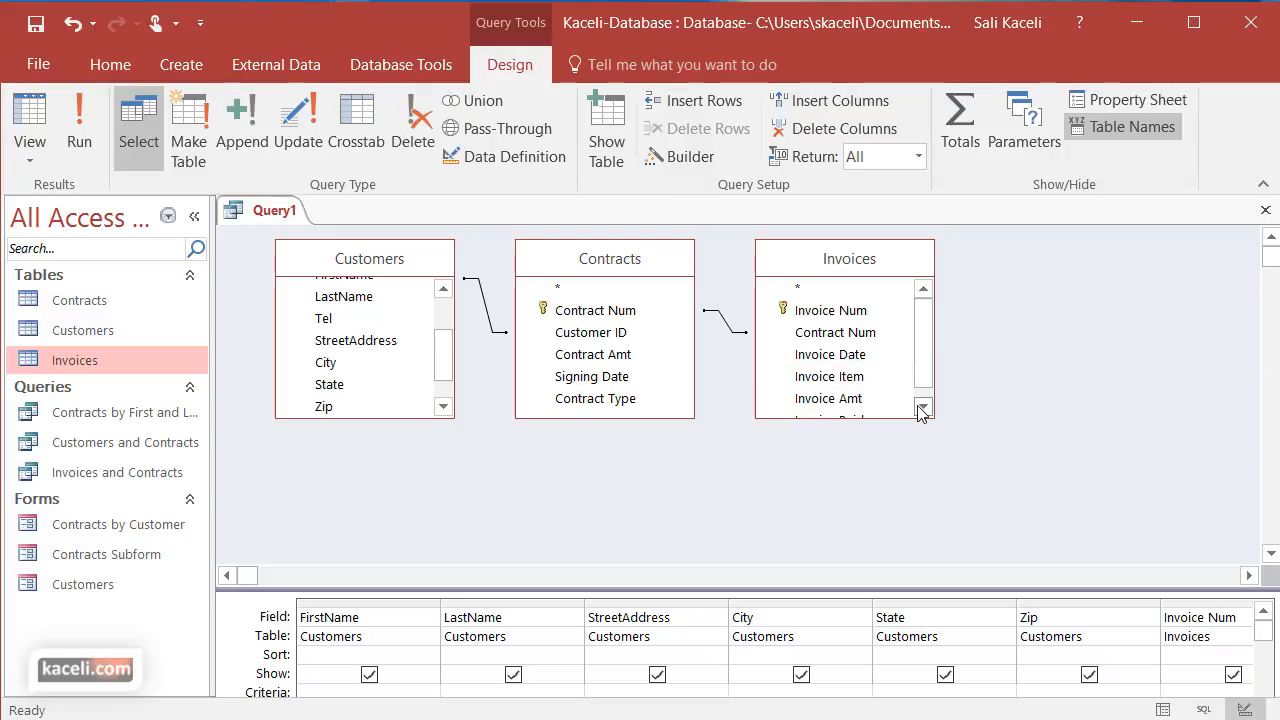
click(922, 408)
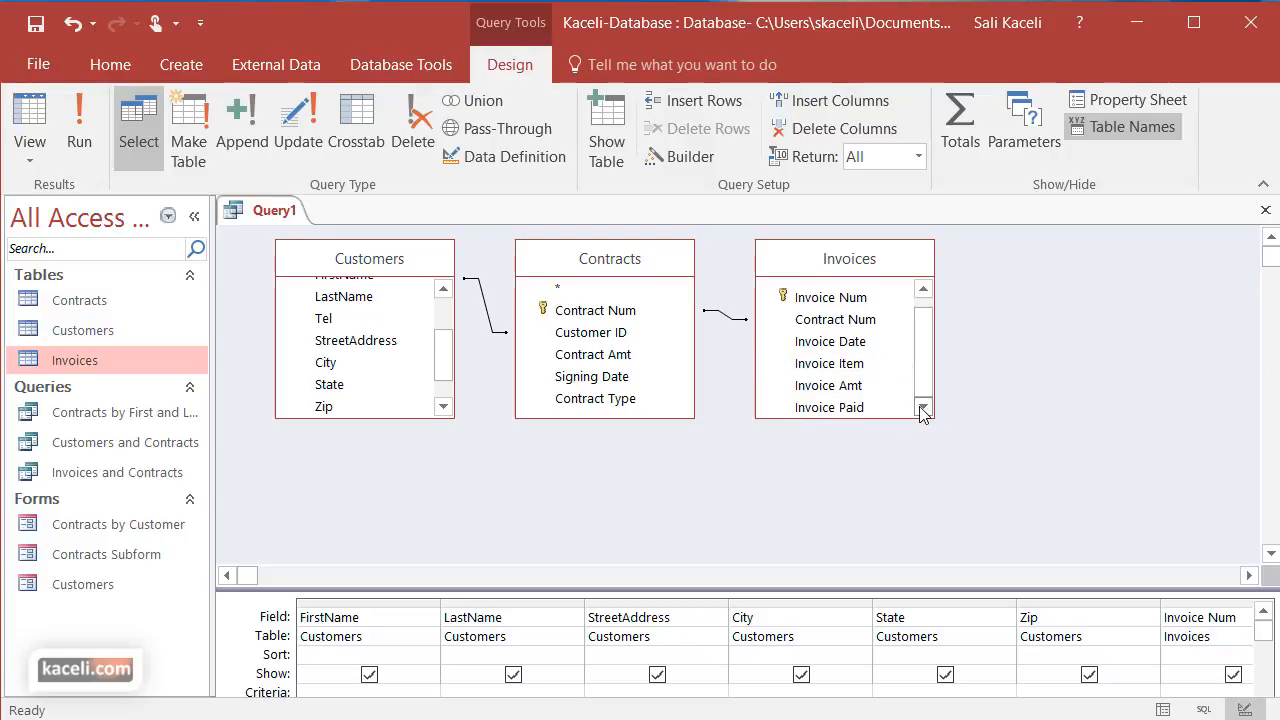
double_click(861, 408)
- Enlarge the query's design grid, run the query to review its invoice columns, and return to Design View
drag(1007, 588, 1007, 377)
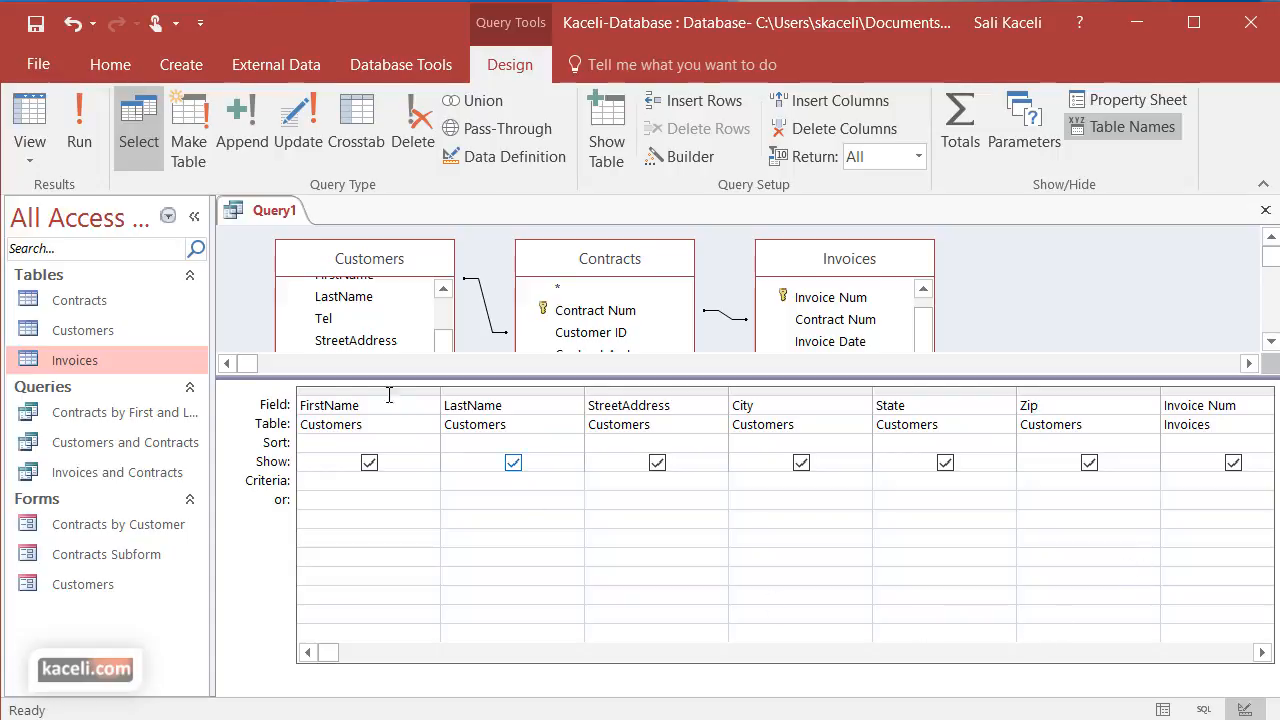
click(78, 145)
drag(865, 692, 996, 688)
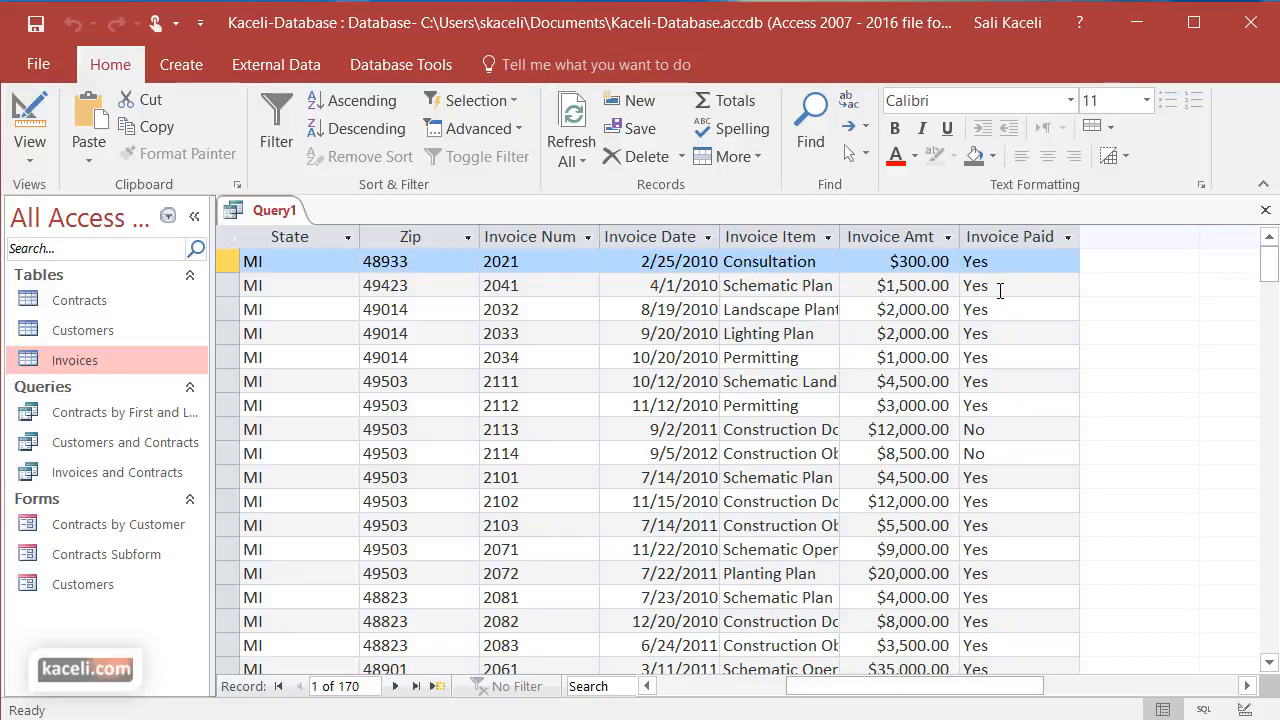
click(39, 162)
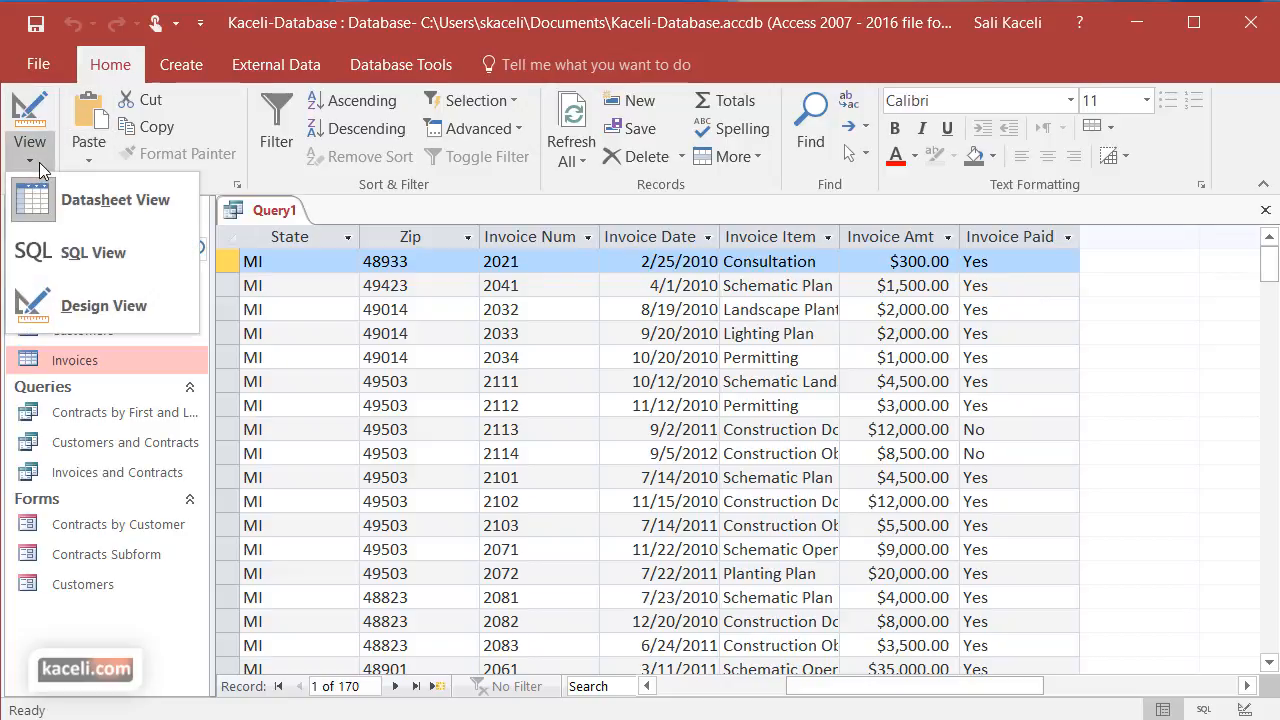
click(78, 305)
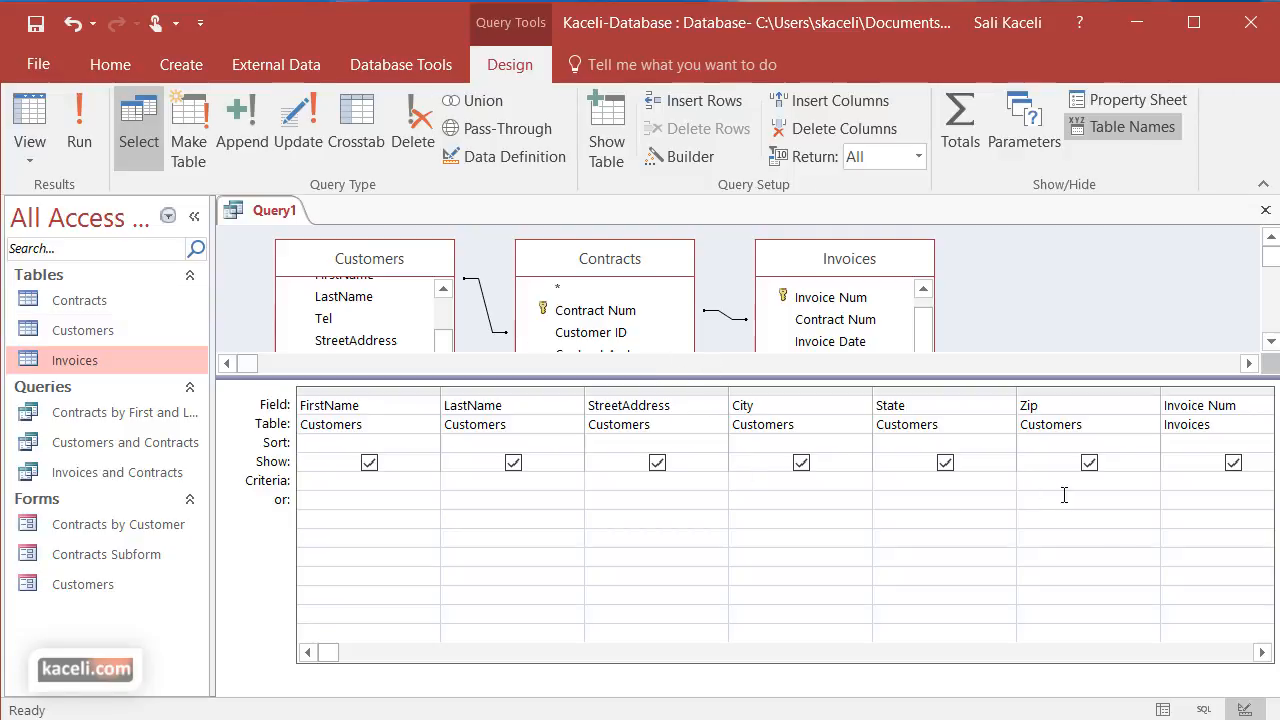
- Restrict the query to unpaid invoices by entering the criterion "no" for the Invoice Paid field
click(1195, 486)
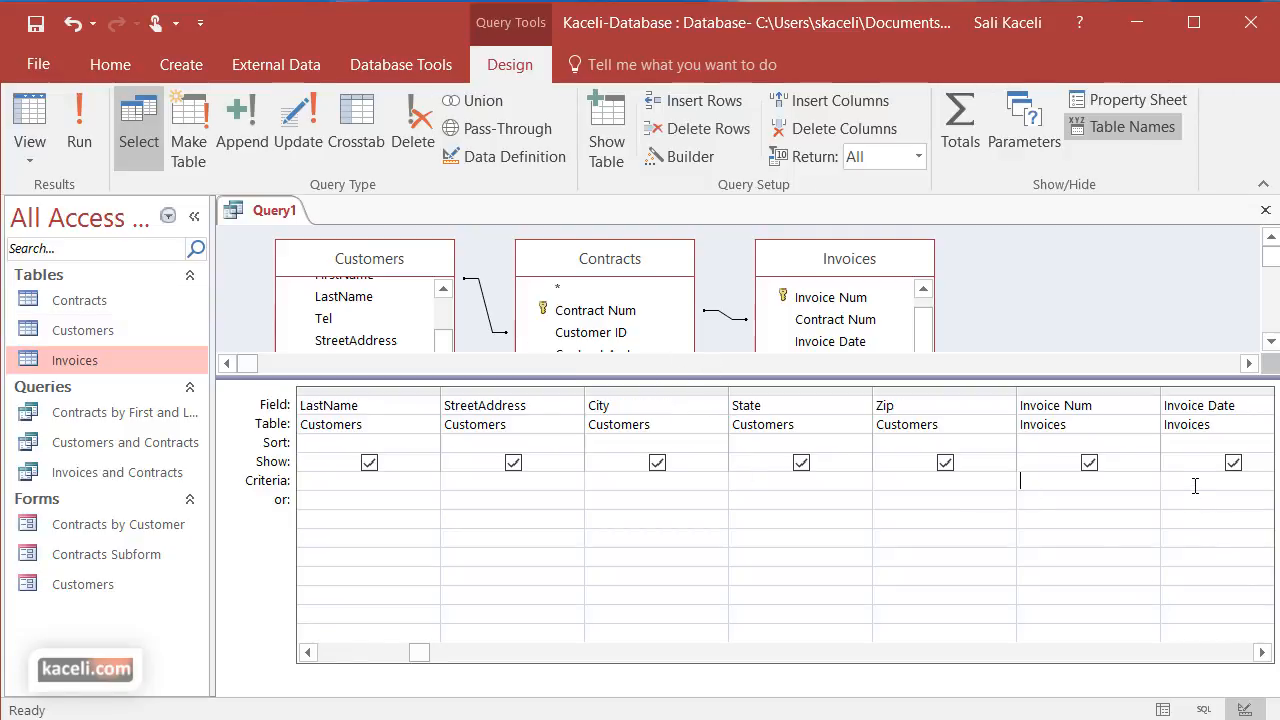
click(1195, 483)
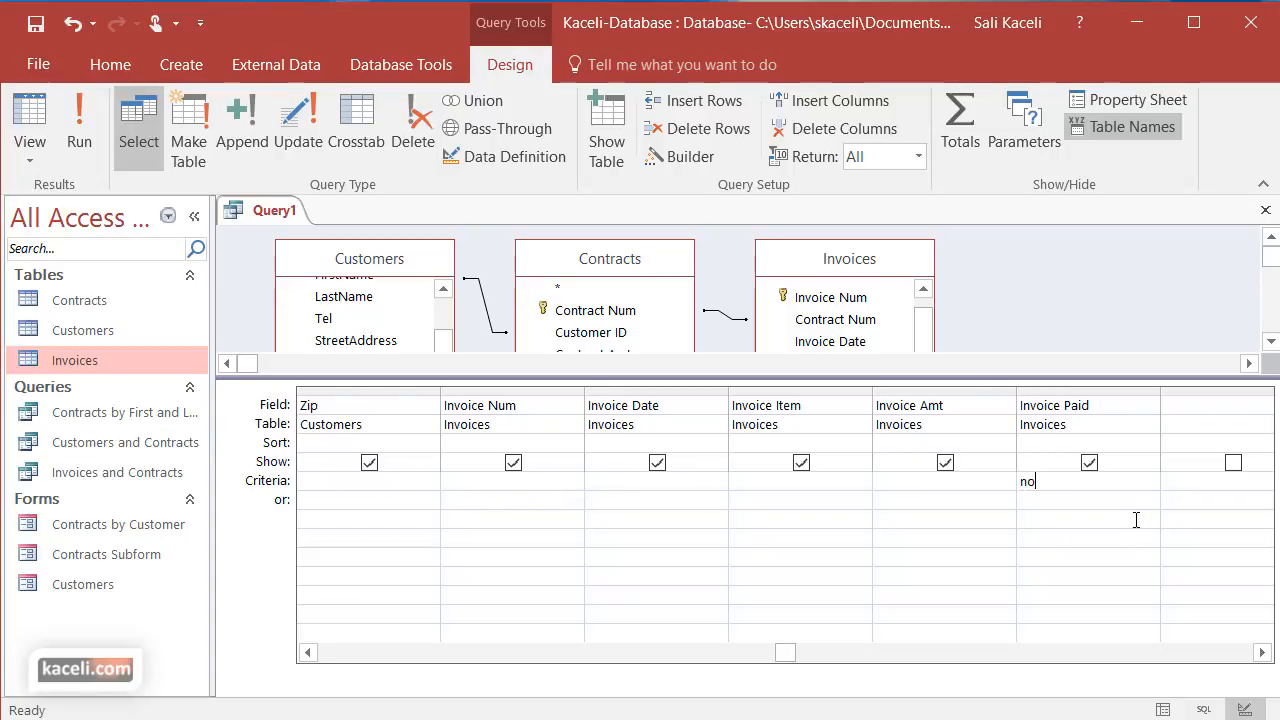
click(988, 540)
- Run the filtered query to check its Invoice Paid values and return to Design View
click(79, 130)
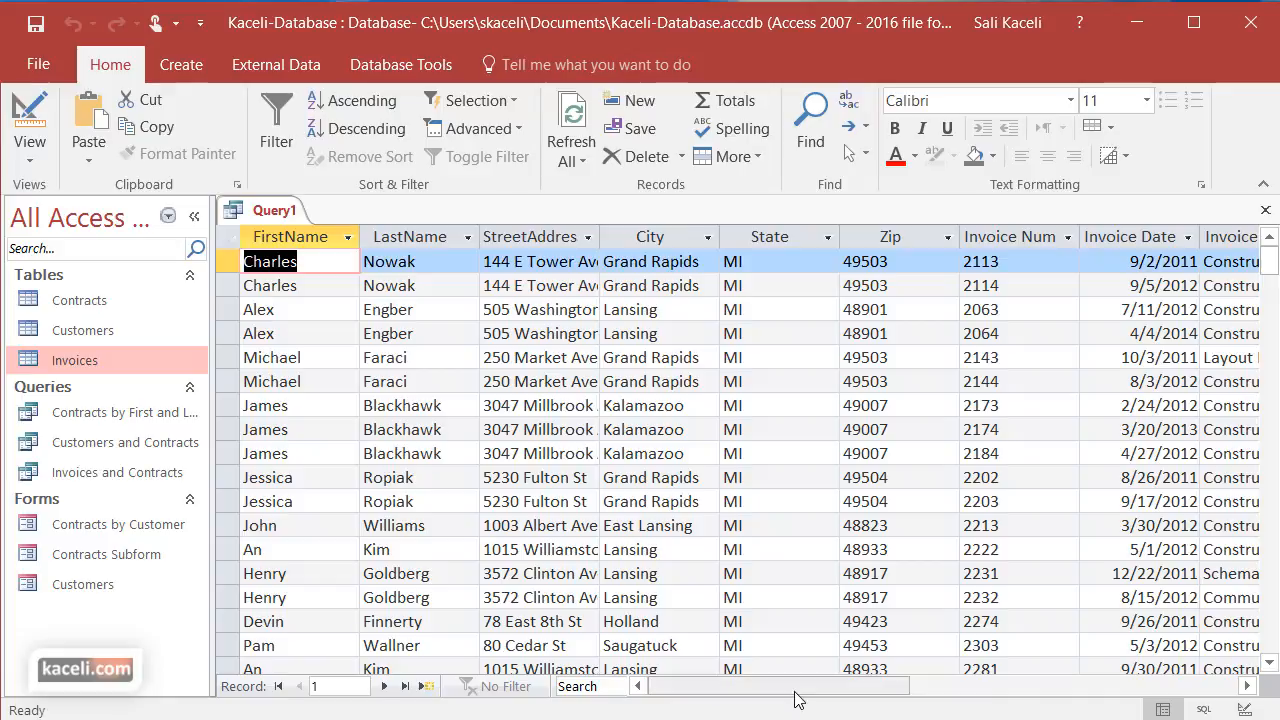
drag(797, 694, 1060, 690)
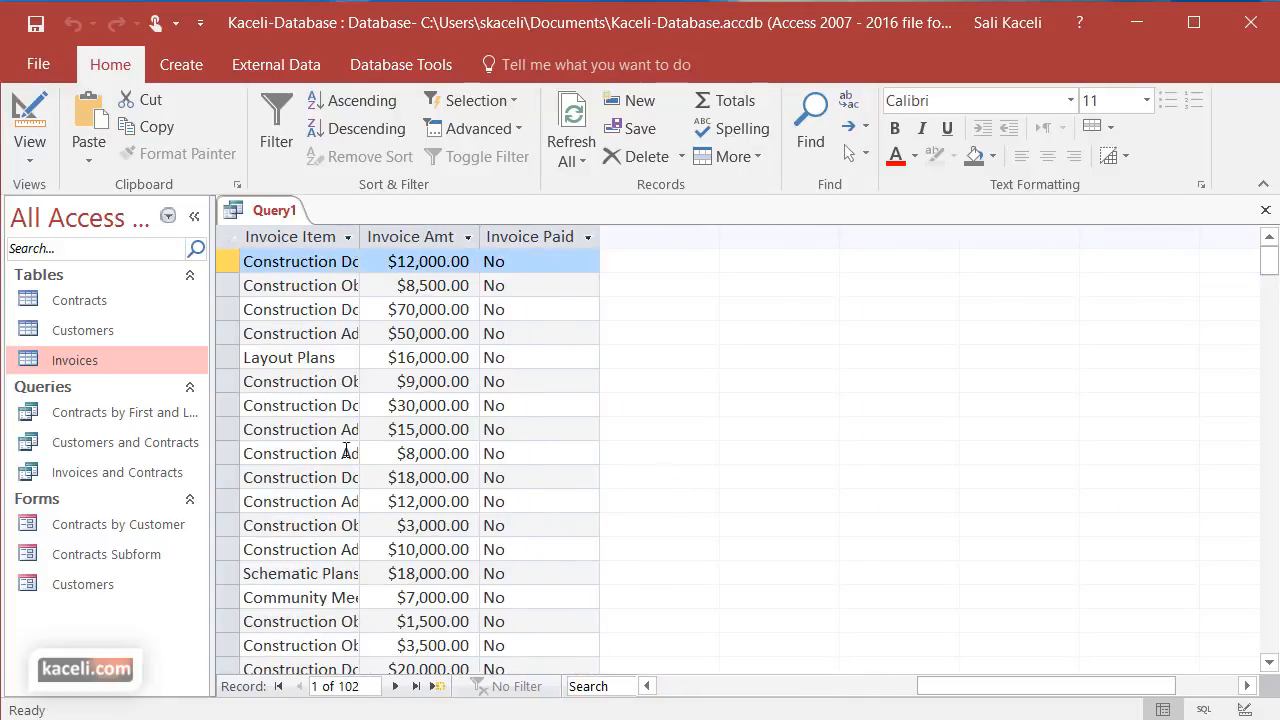
click(38, 165)
click(70, 304)
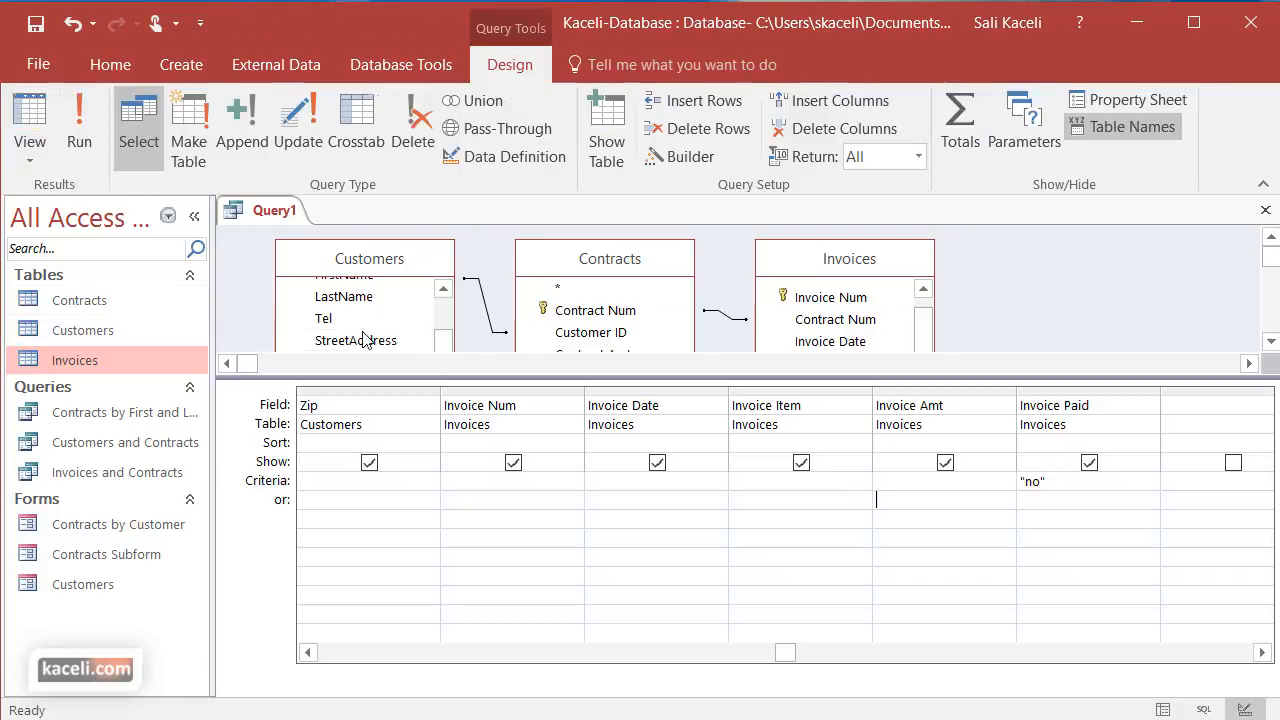
click(1258, 653)
click(1258, 653)
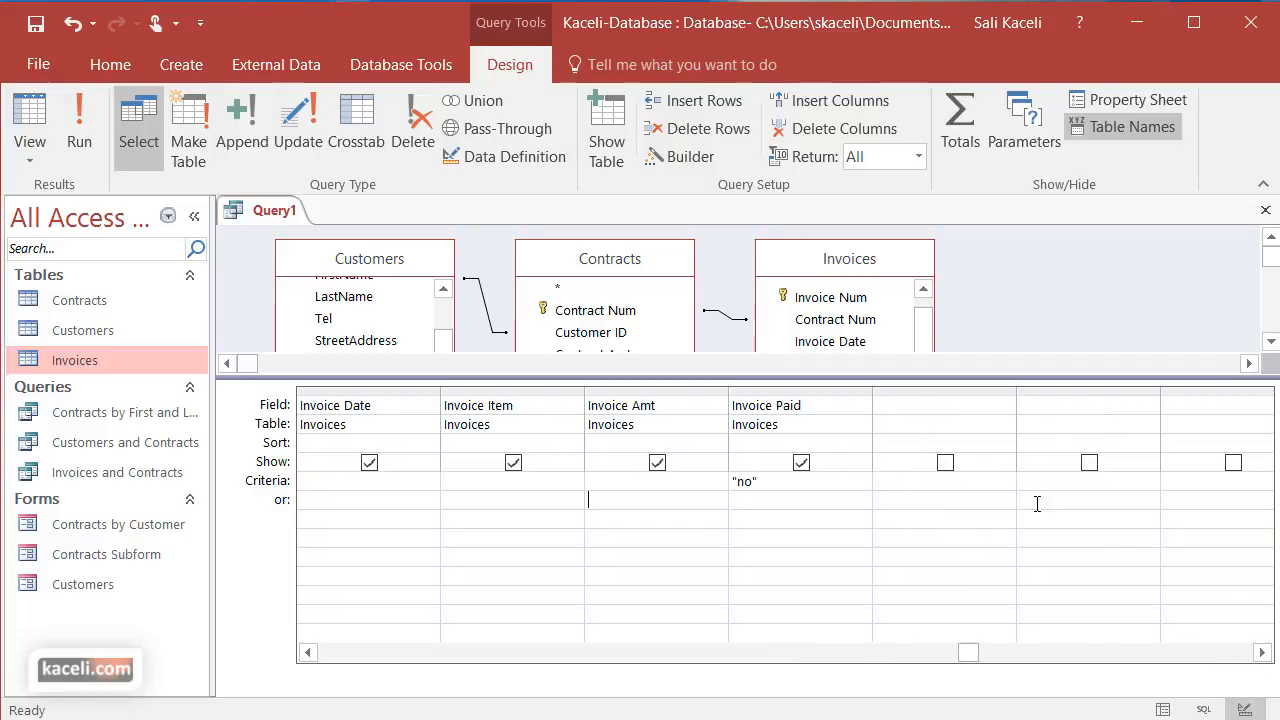
click(919, 405)
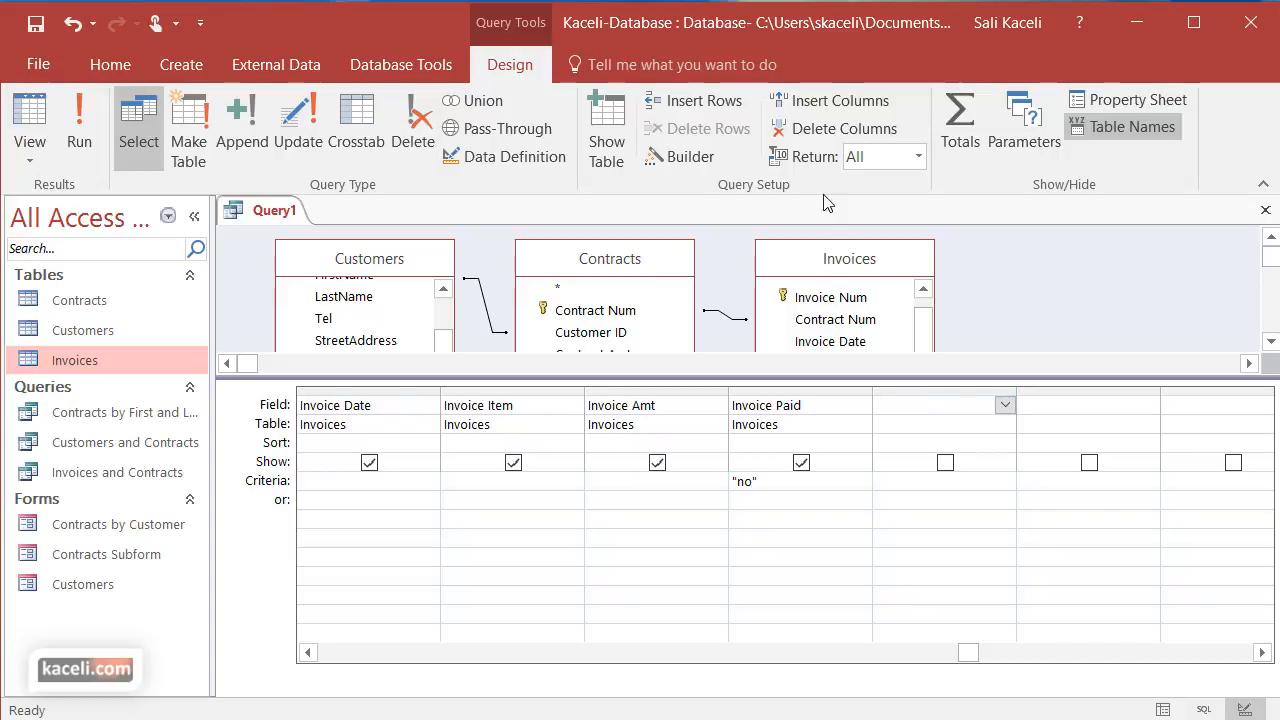
click(691, 163)
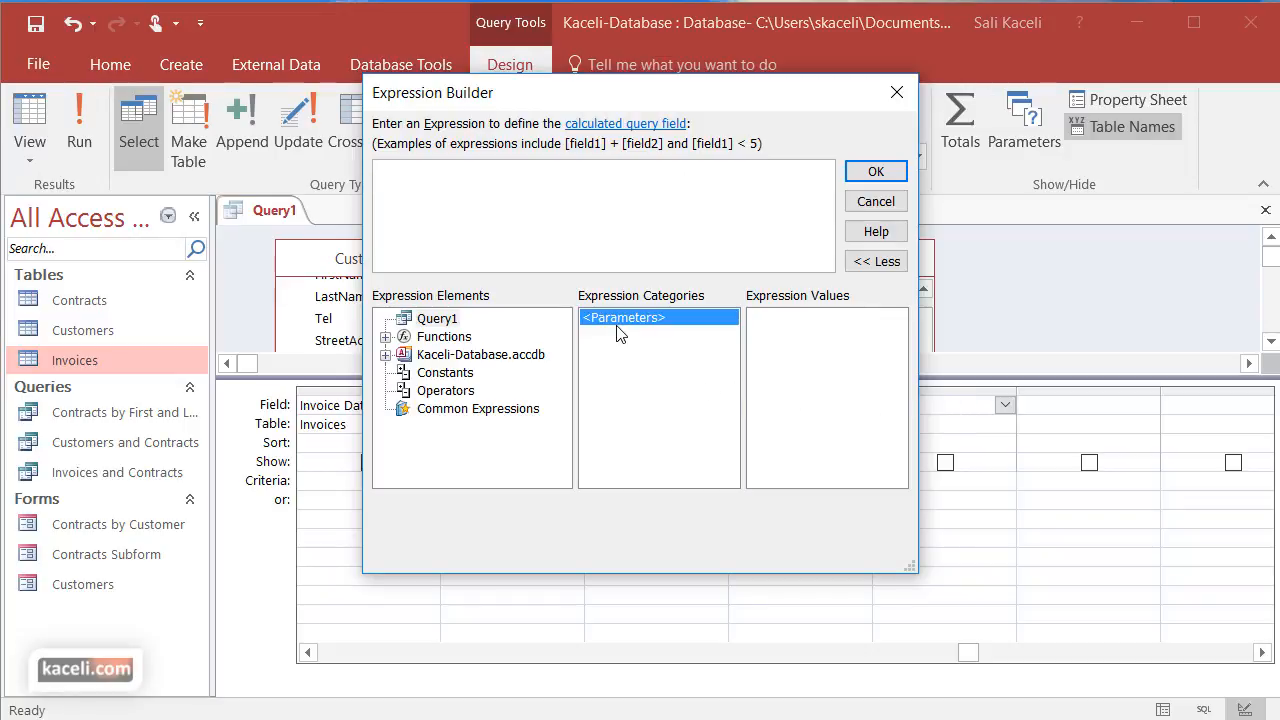
click(875, 203)
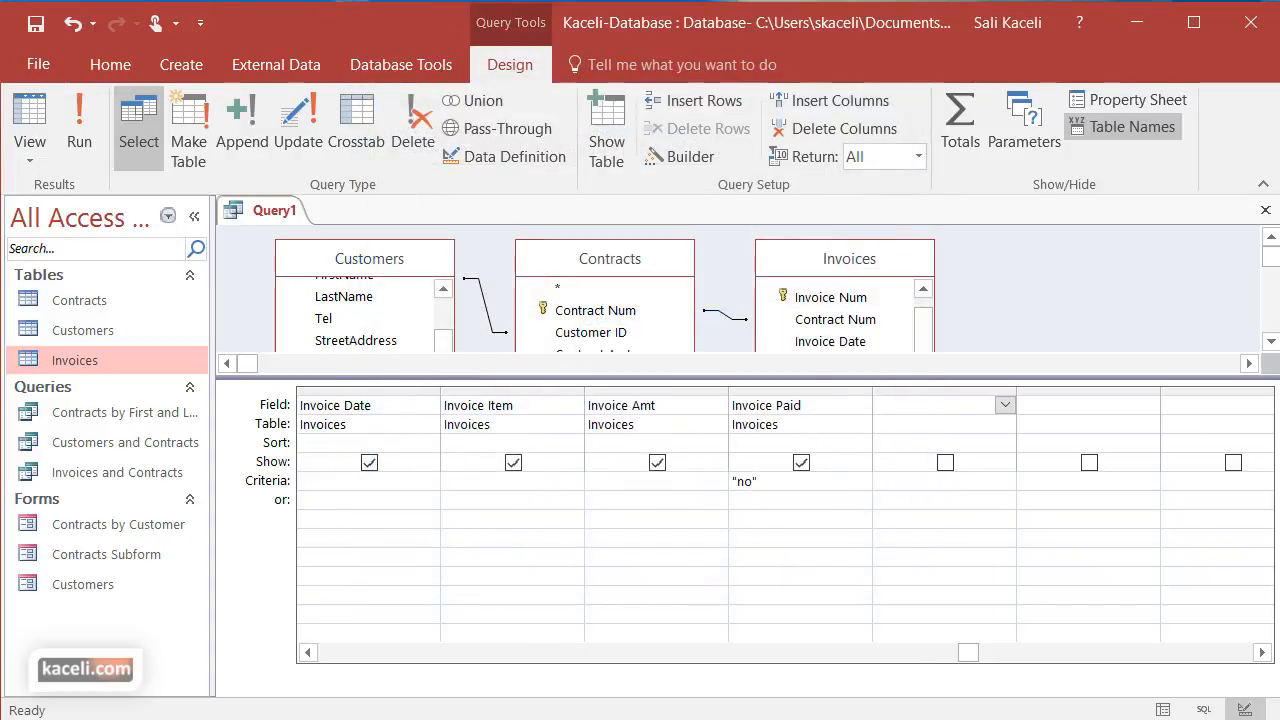
- Close the query and save it under the name "Late Fees for Unpaid Invoices"
click(1266, 212)
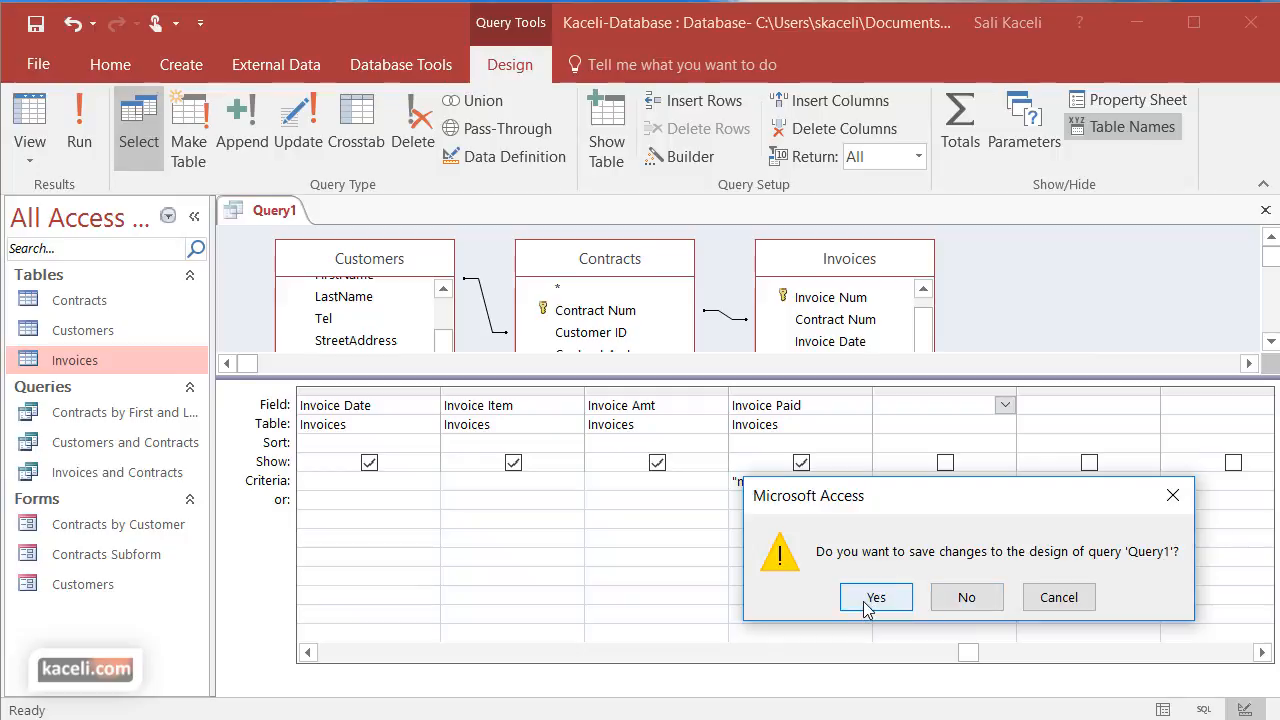
click(866, 598)
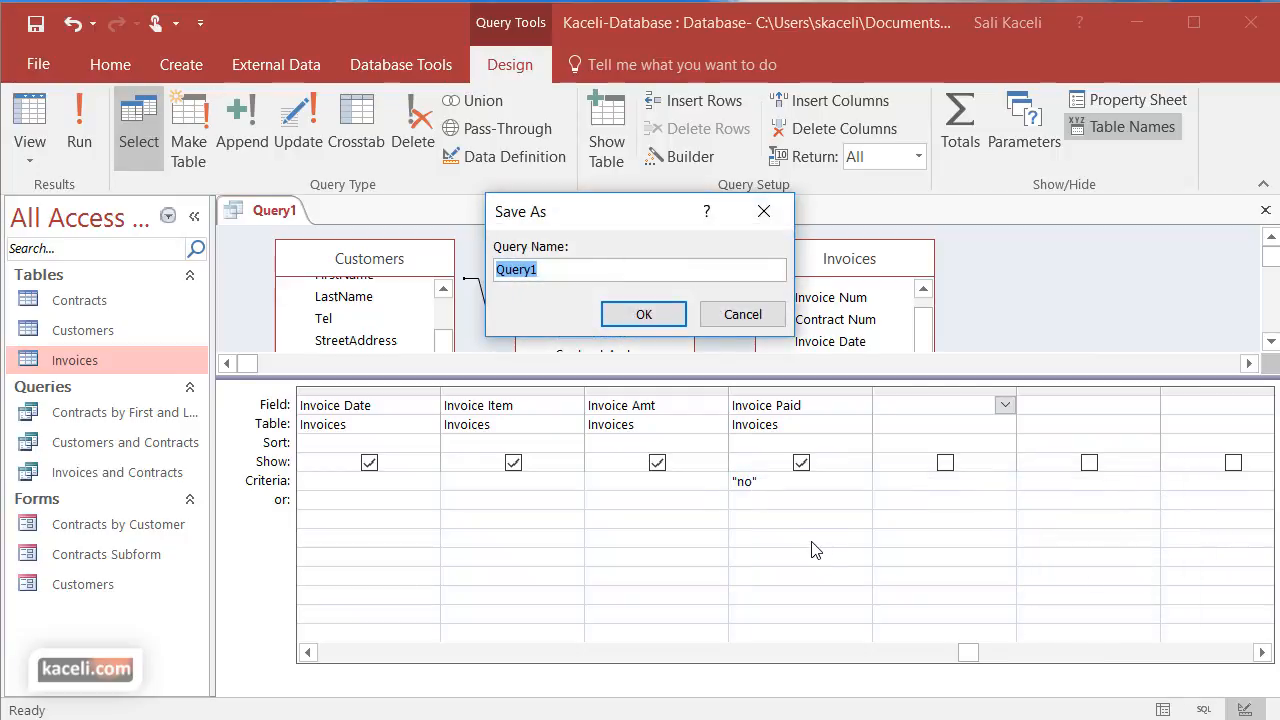
text(Late Fees for Unpaid Invoices)
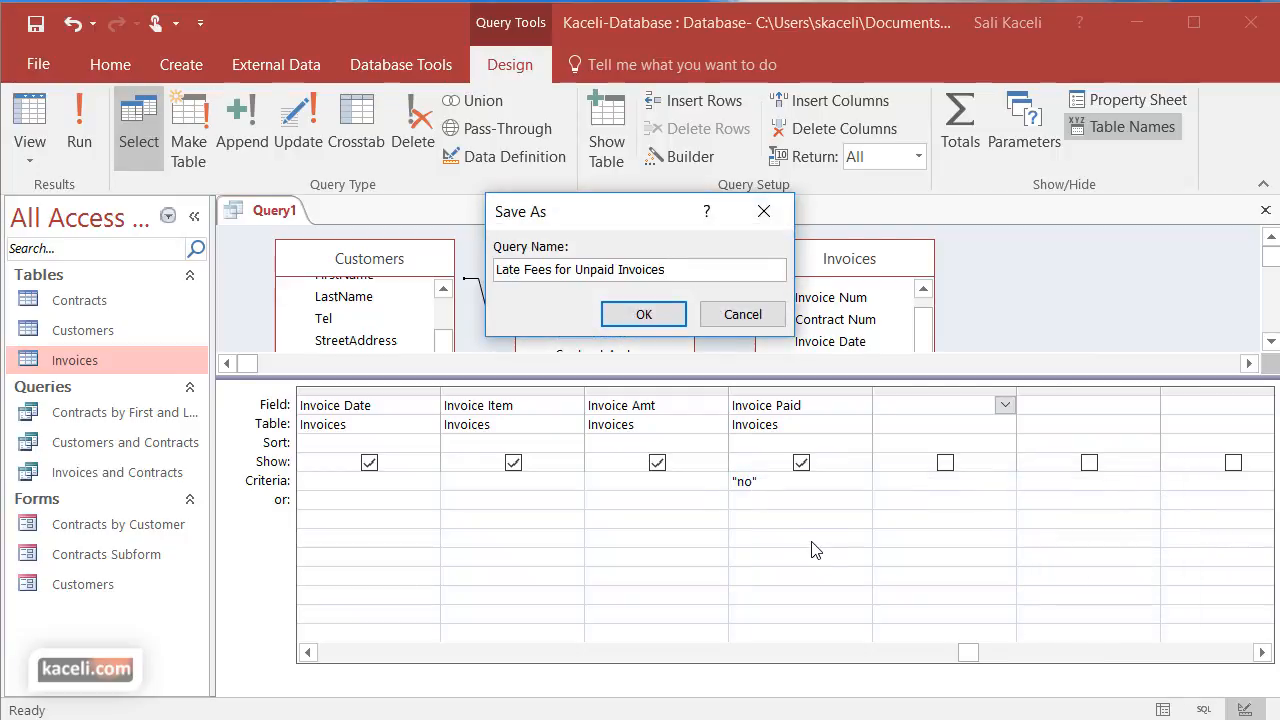
click(645, 318)
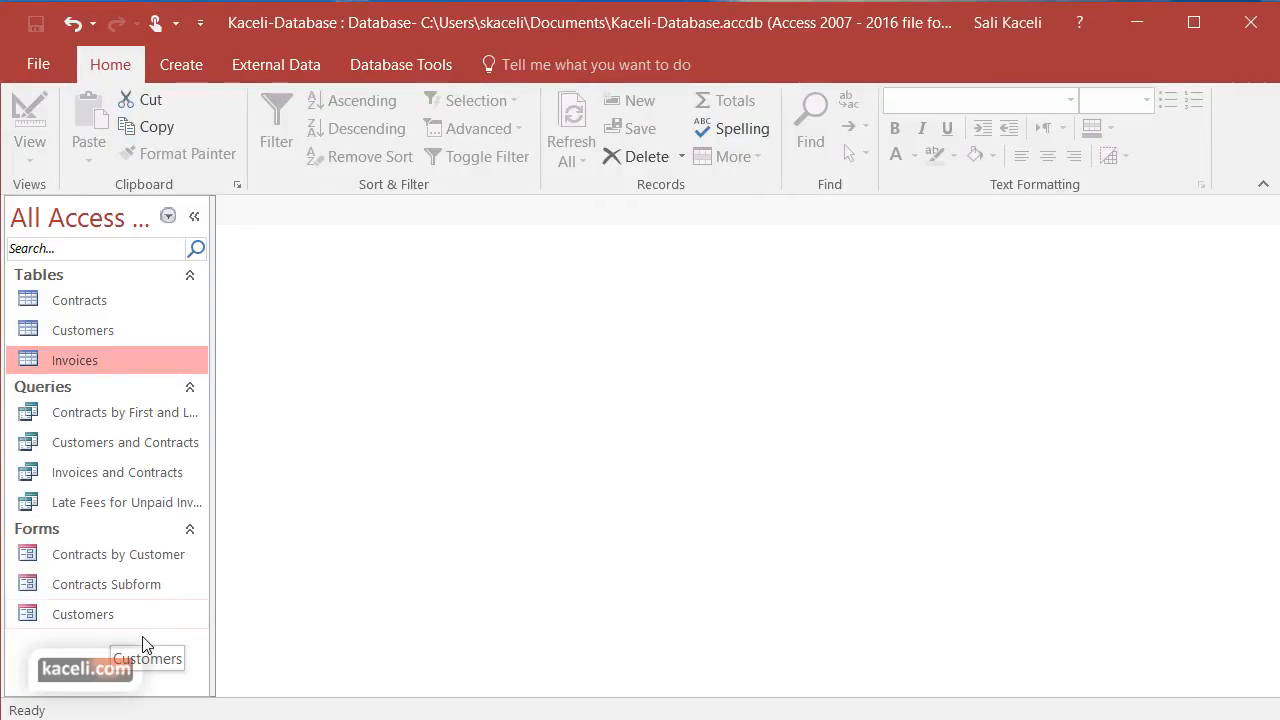
- Open the saved Late Fees for Unpaid Invoices query and switch it to Design View
double_click(68, 505)
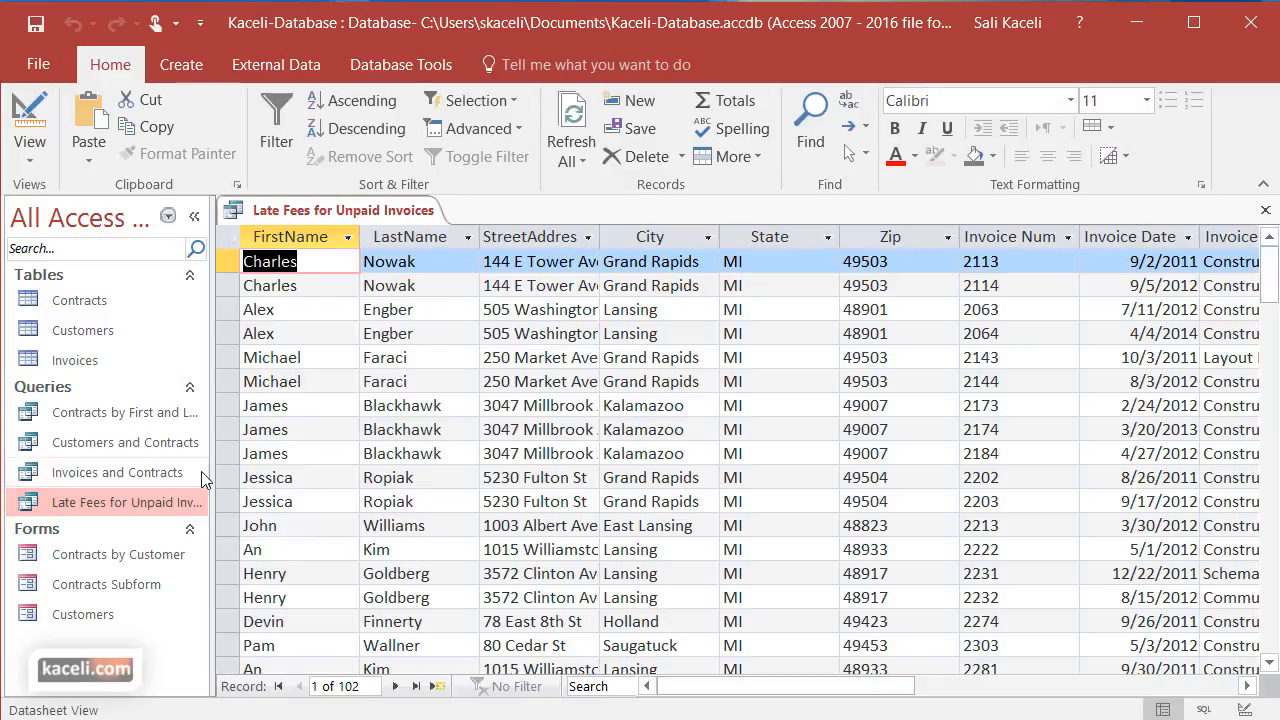
click(31, 160)
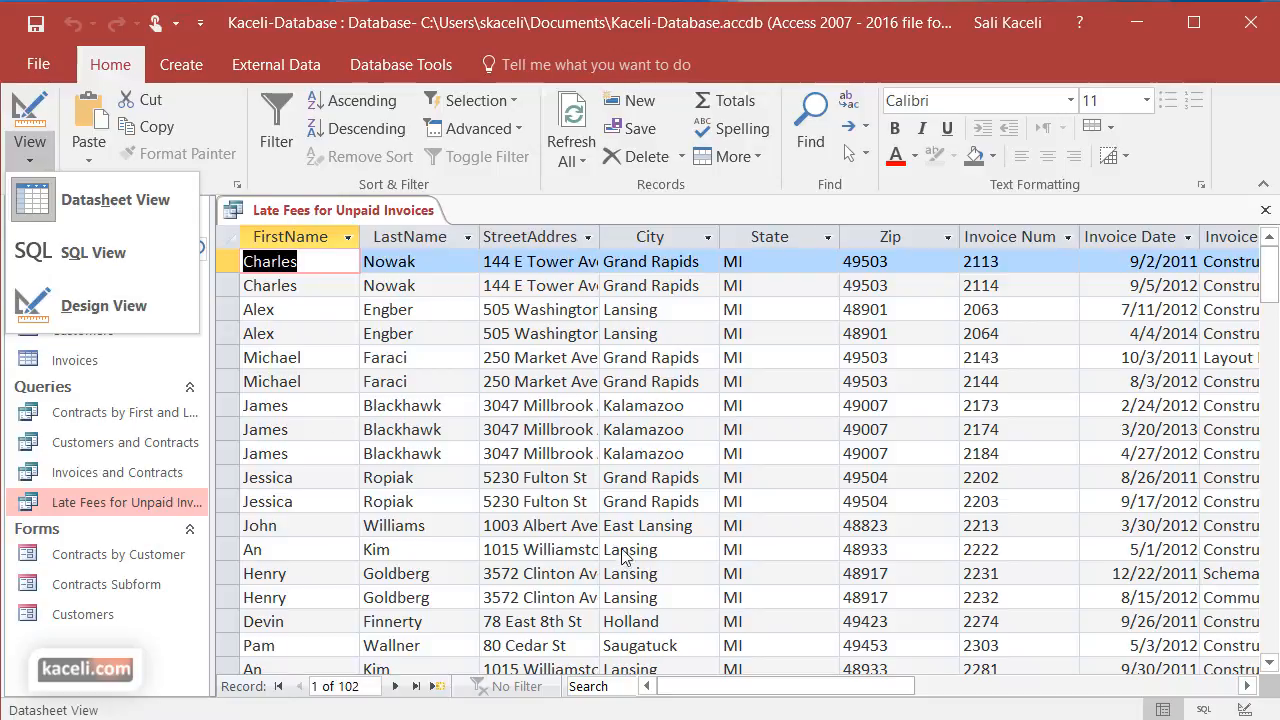
click(722, 556)
right_click(134, 503)
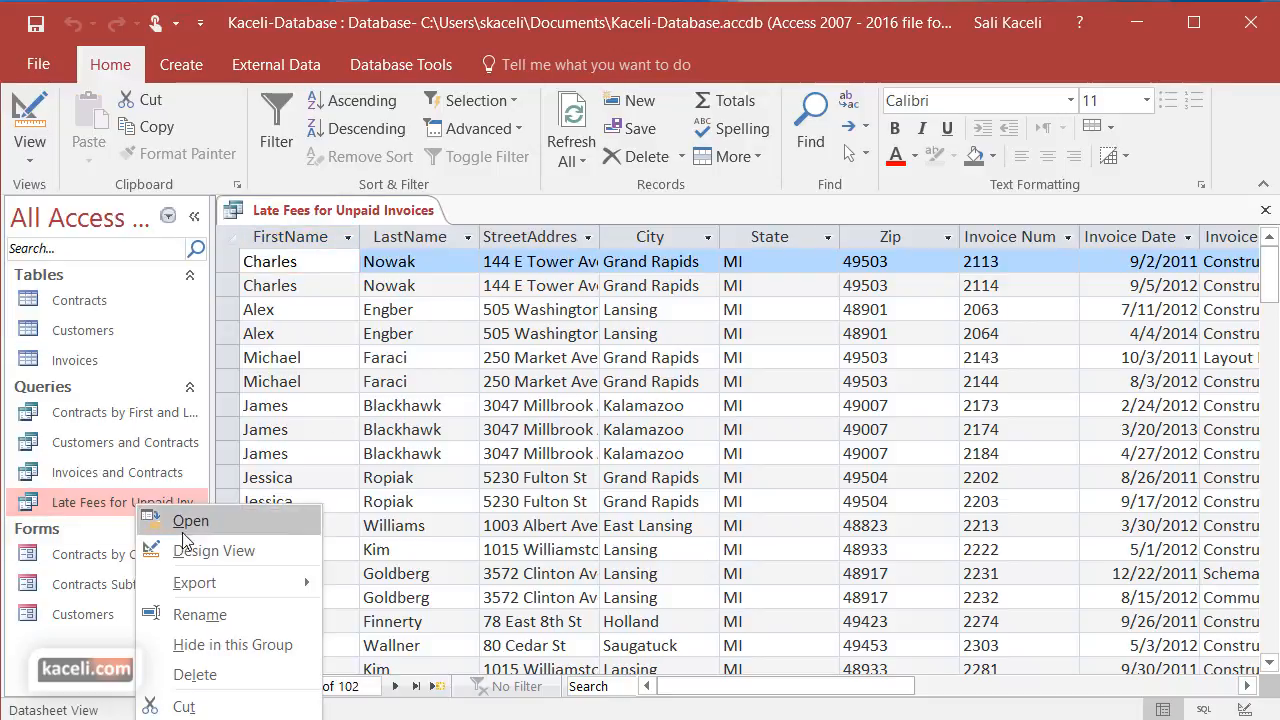
click(225, 549)
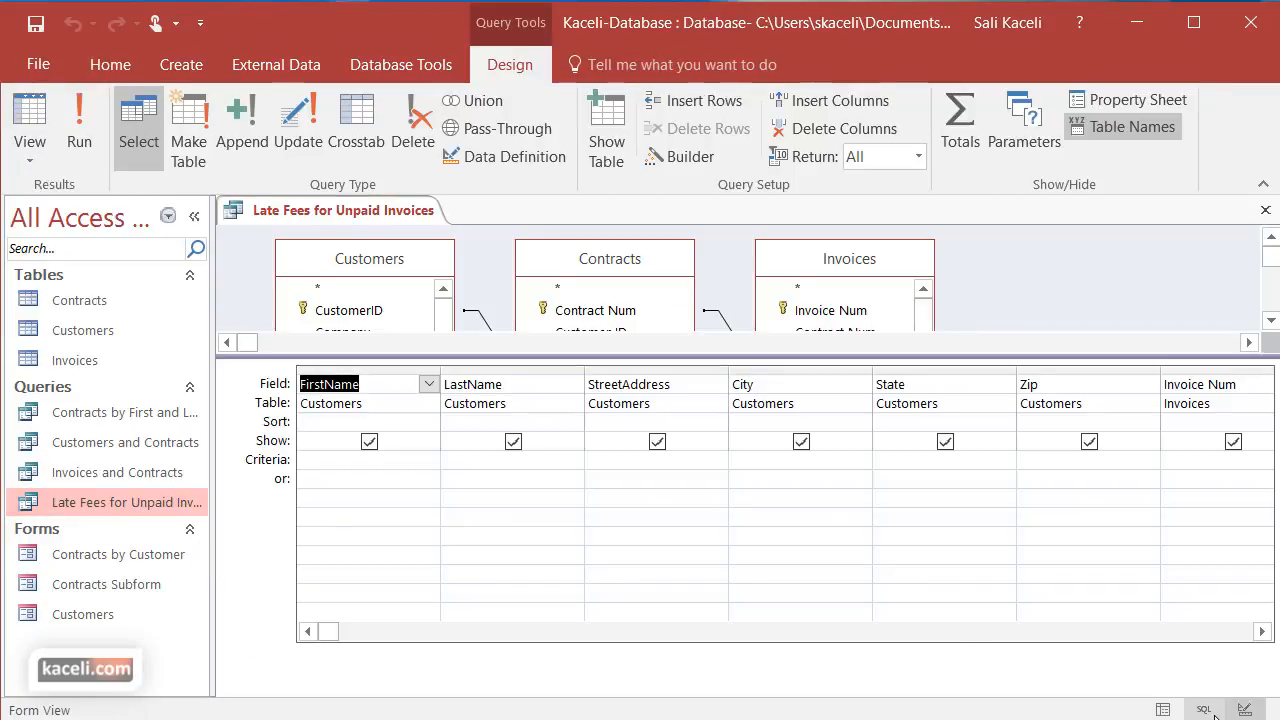
- Use the Expression Builder to add the calculated field [Invoice Amt] * .05 in the first empty column after Invoice Paid
drag(1259, 633, 1264, 640)
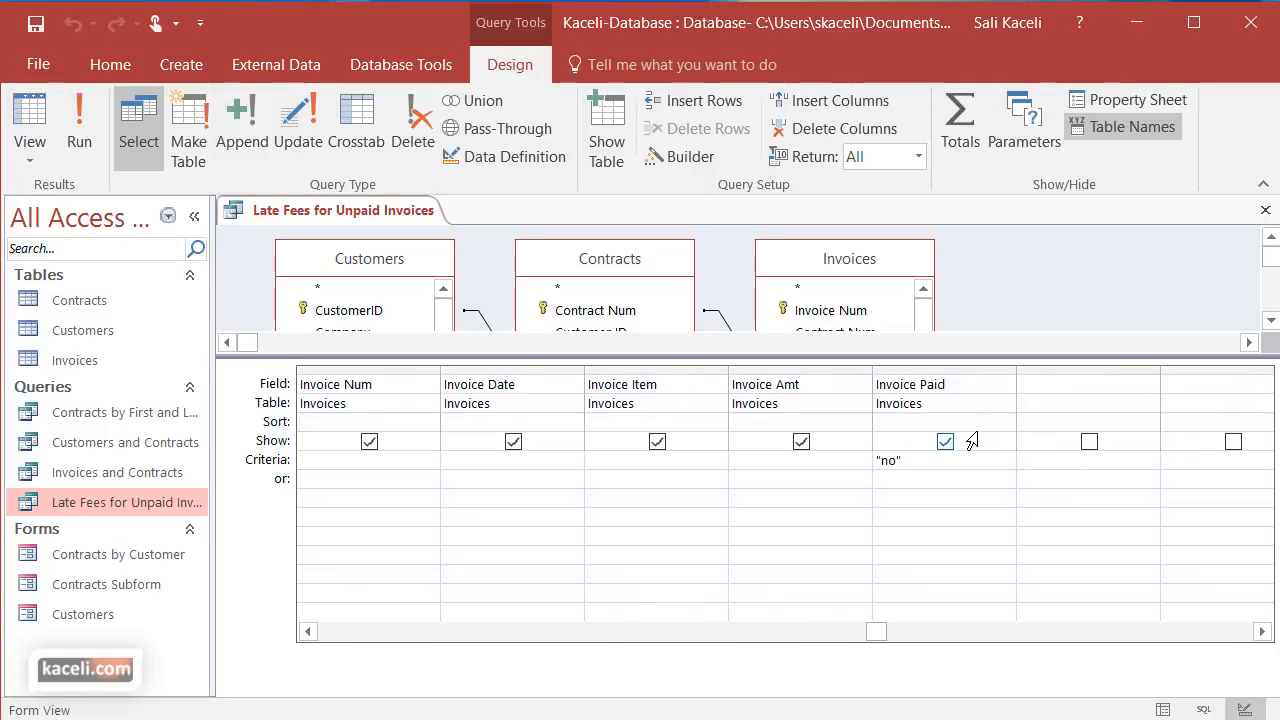
click(1047, 388)
click(672, 162)
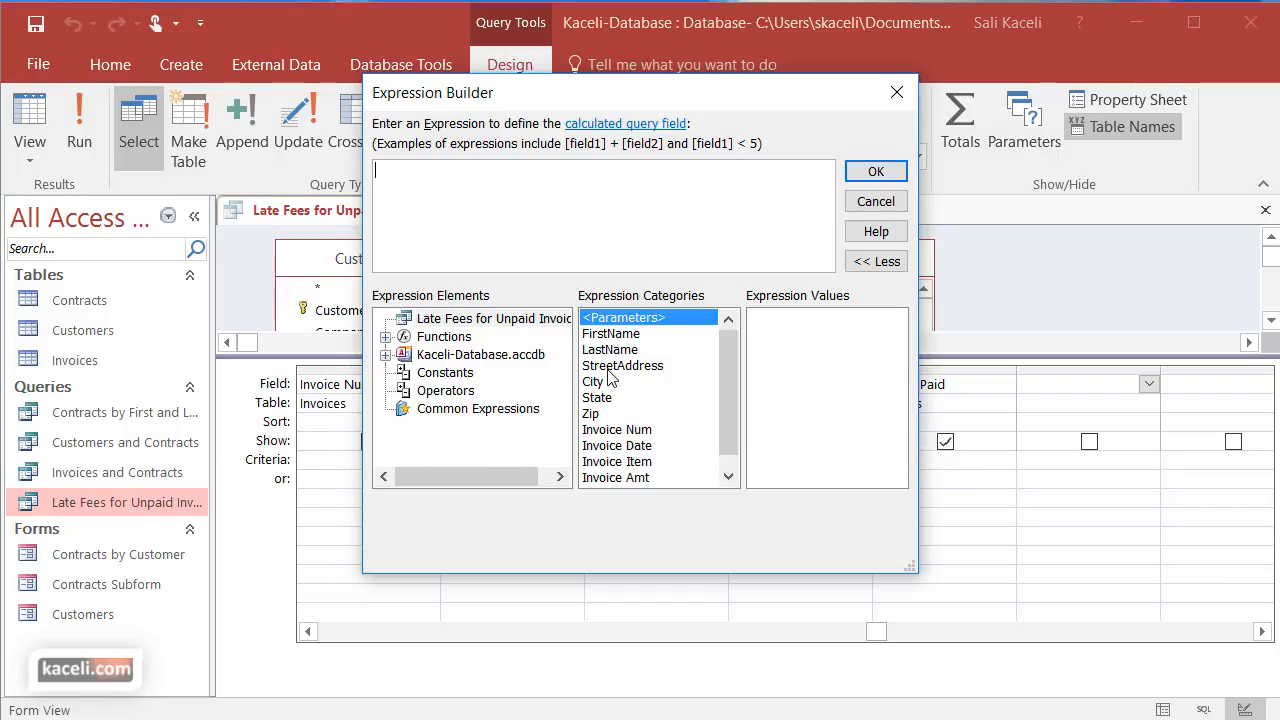
drag(728, 388, 725, 429)
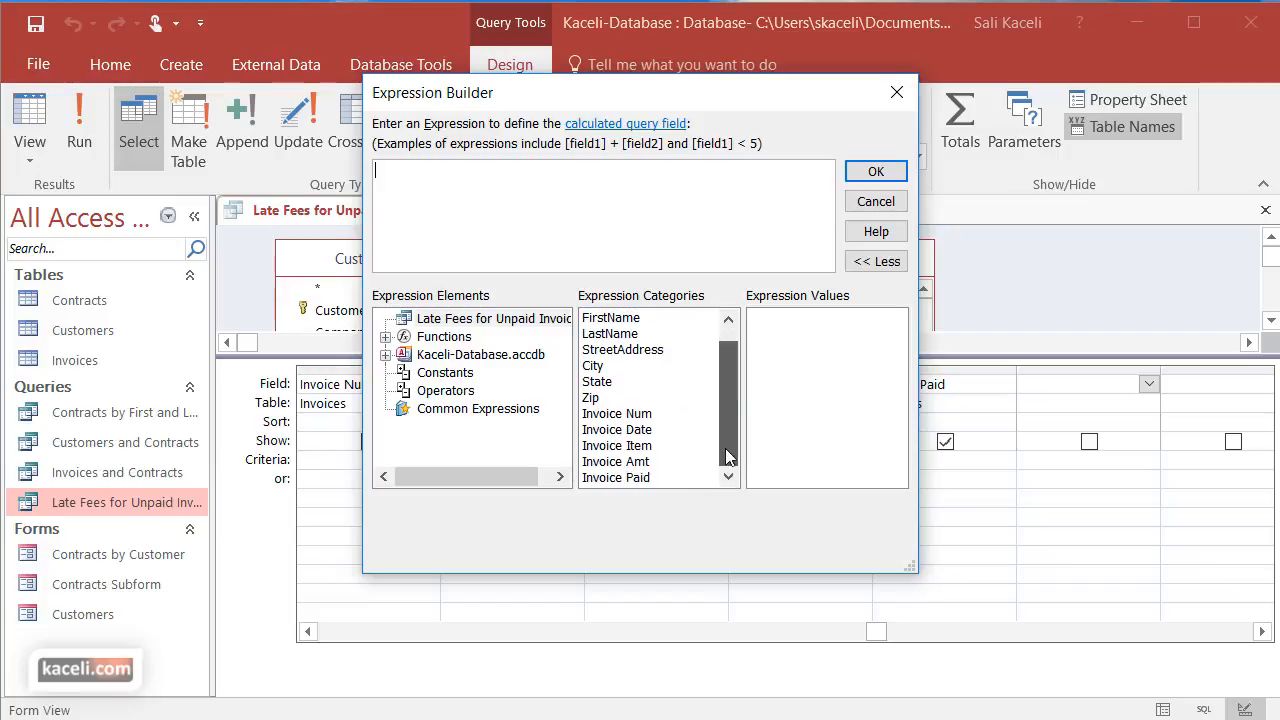
click(622, 463)
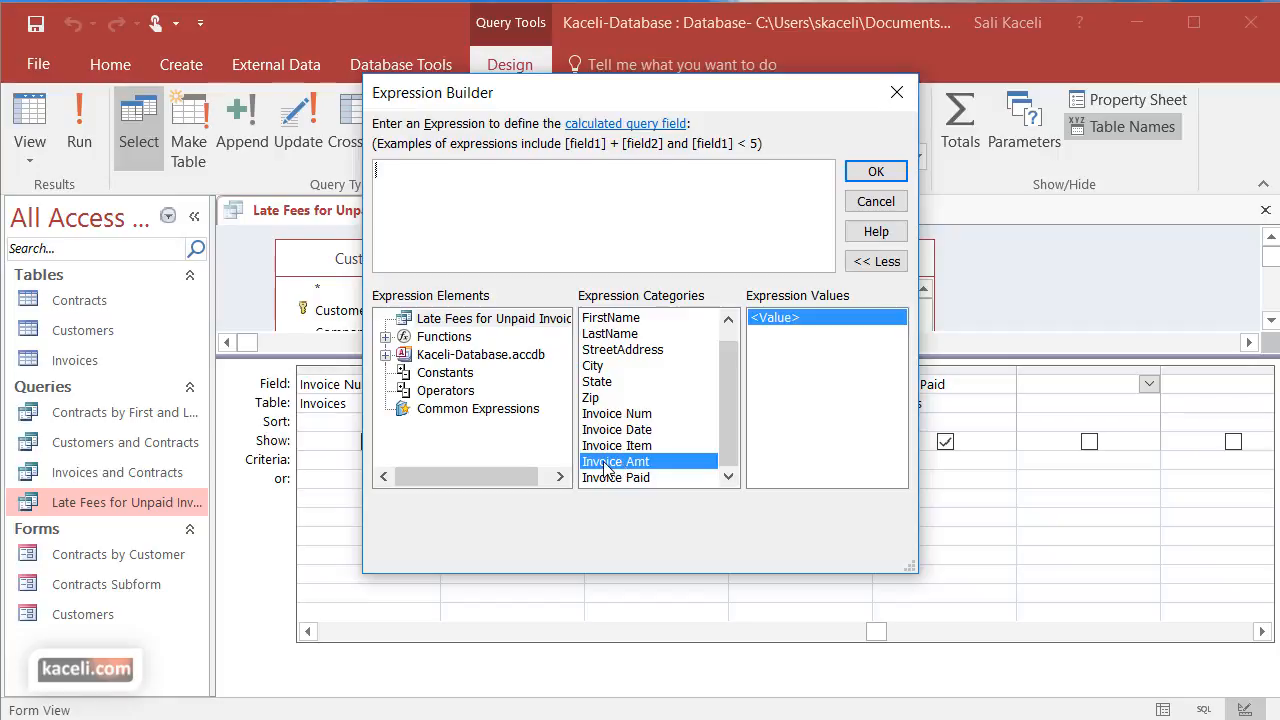
double_click(605, 463)
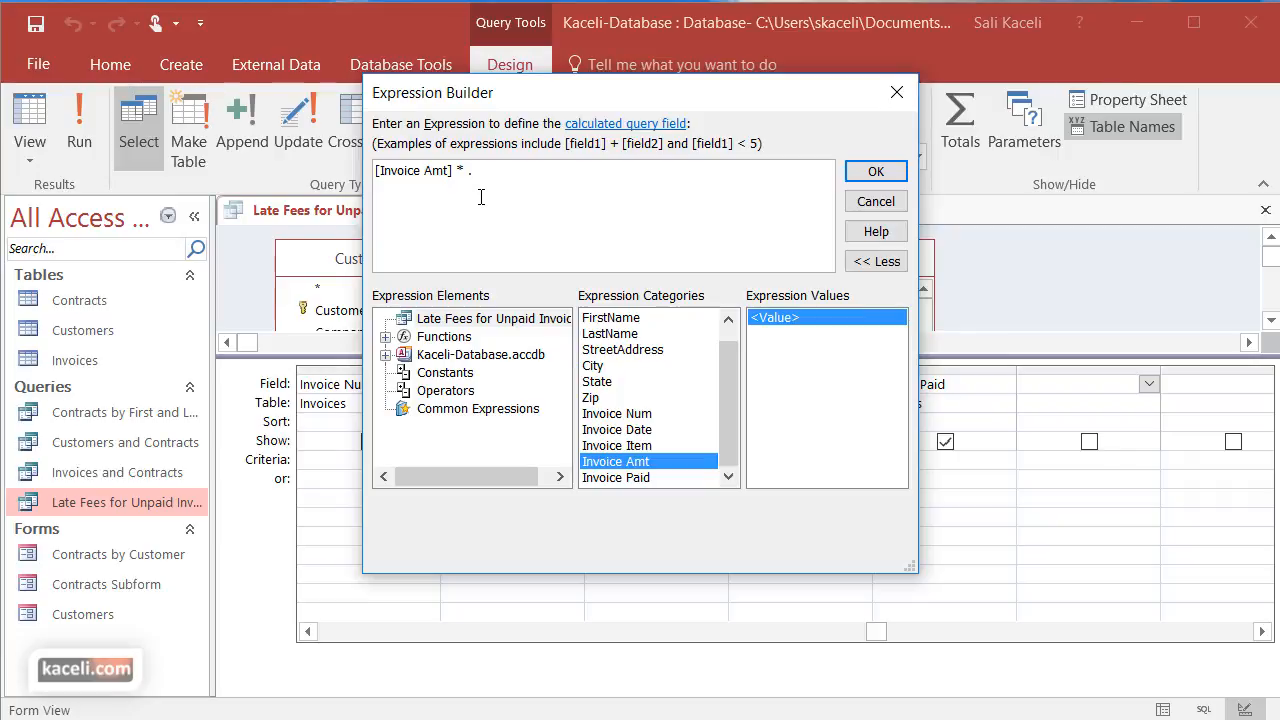
text(05)
click(876, 172)
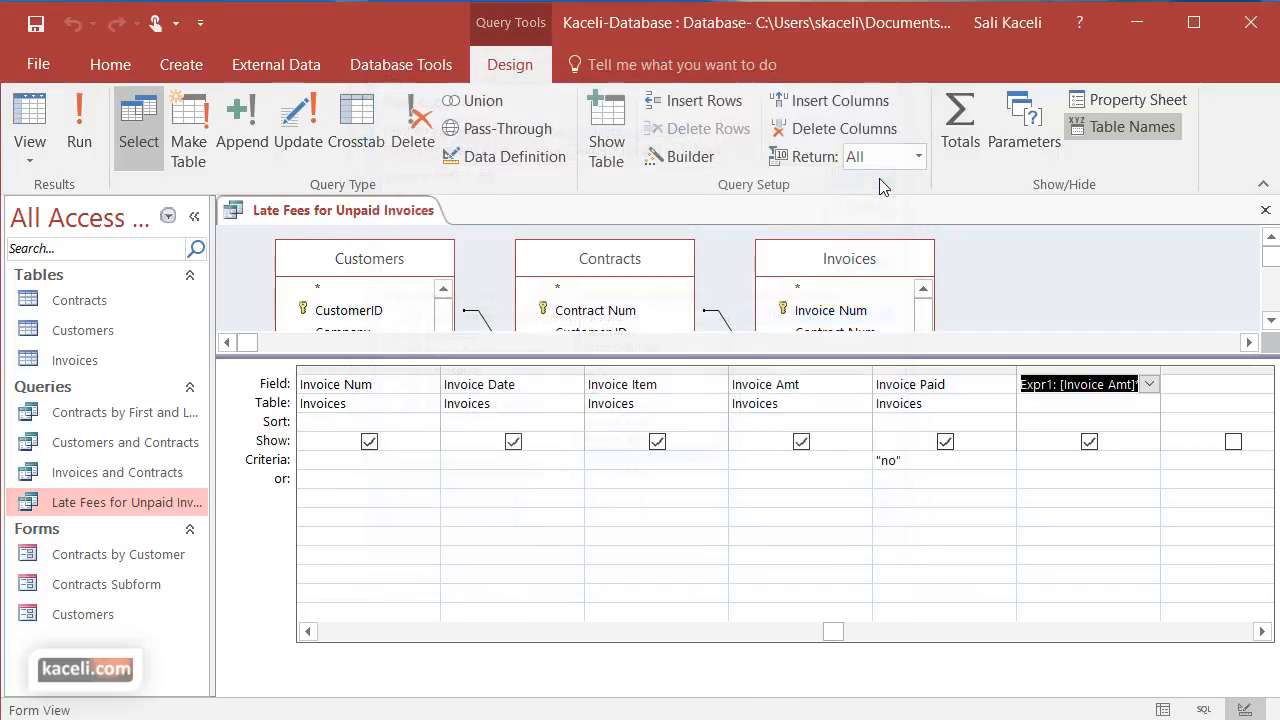
- Replace the calculated field's default name Expr1 with "Late Fee", keeping its expression
click(1054, 384)
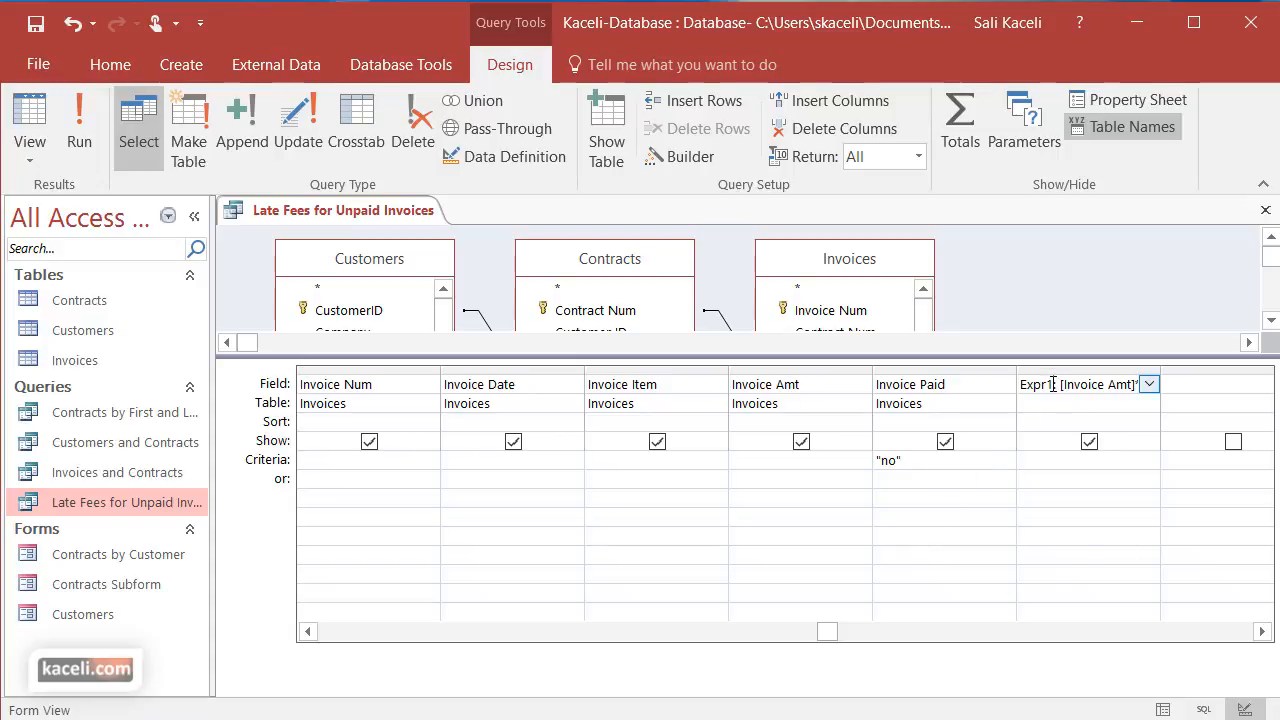
drag(1053, 384, 1006, 384)
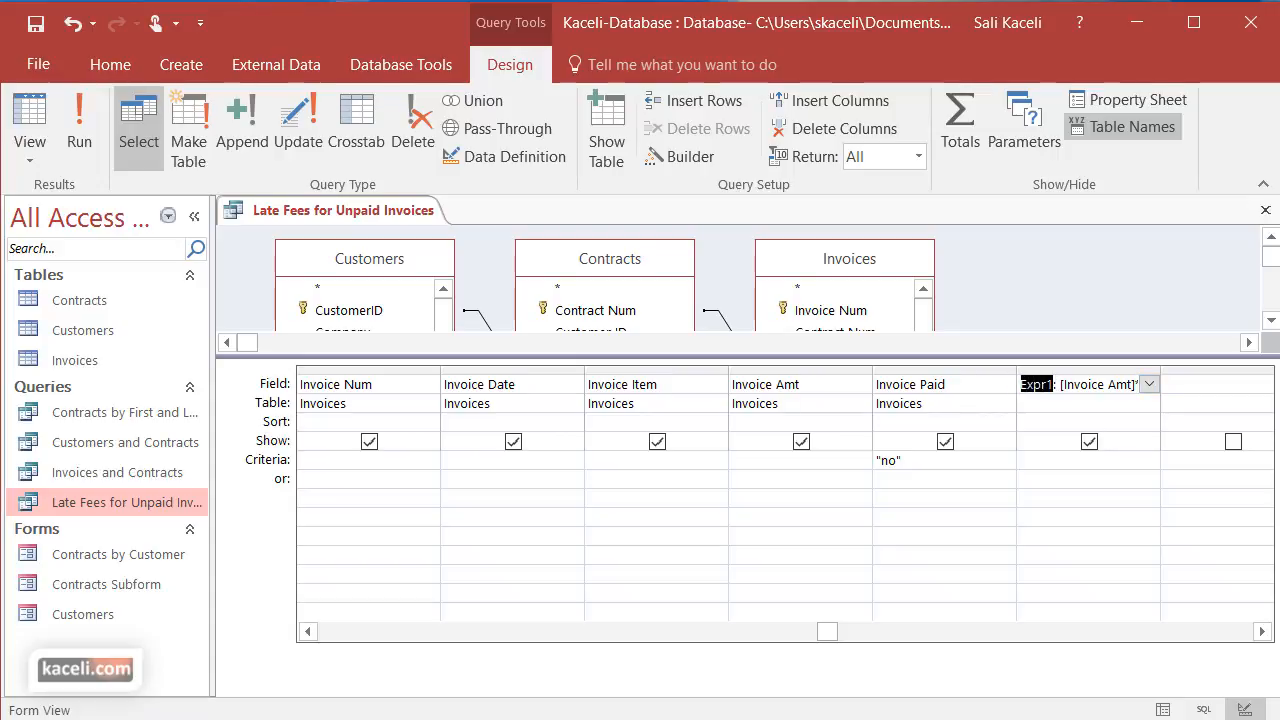
text(Late Fees)
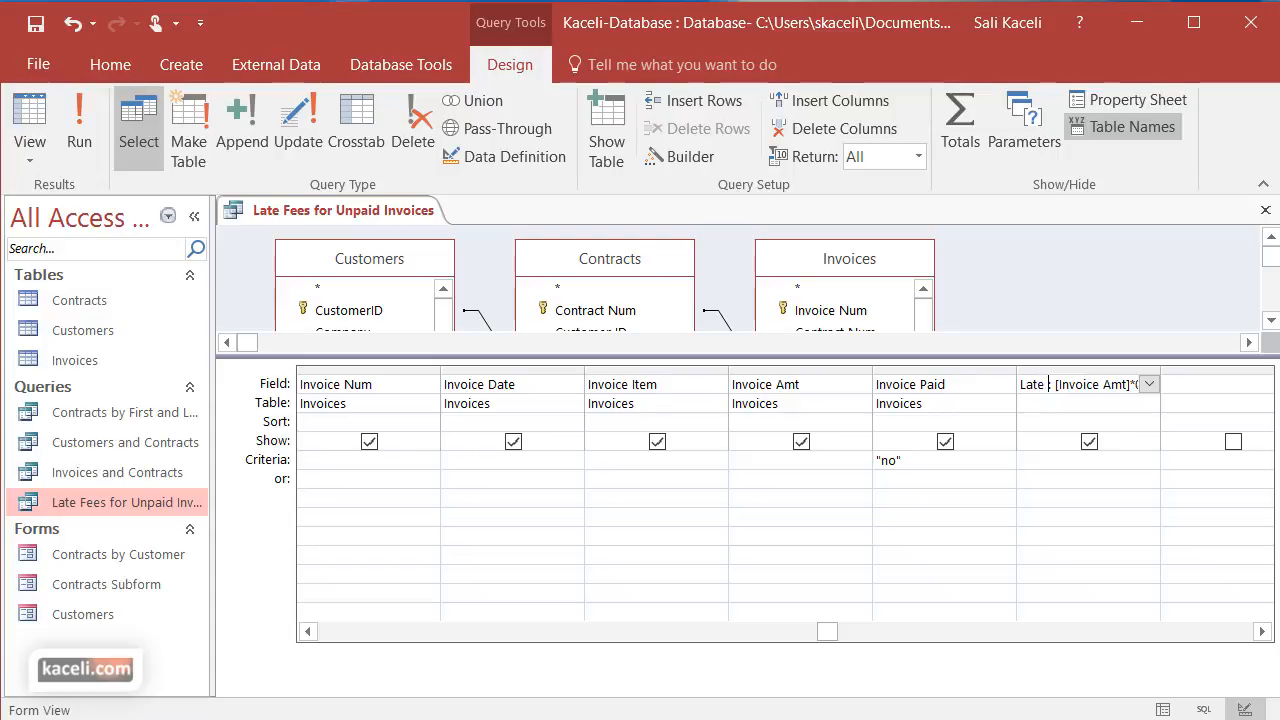
key(BackSpace)
- Run the query and look through the Late Fee values alongside the invoice amounts
click(80, 118)
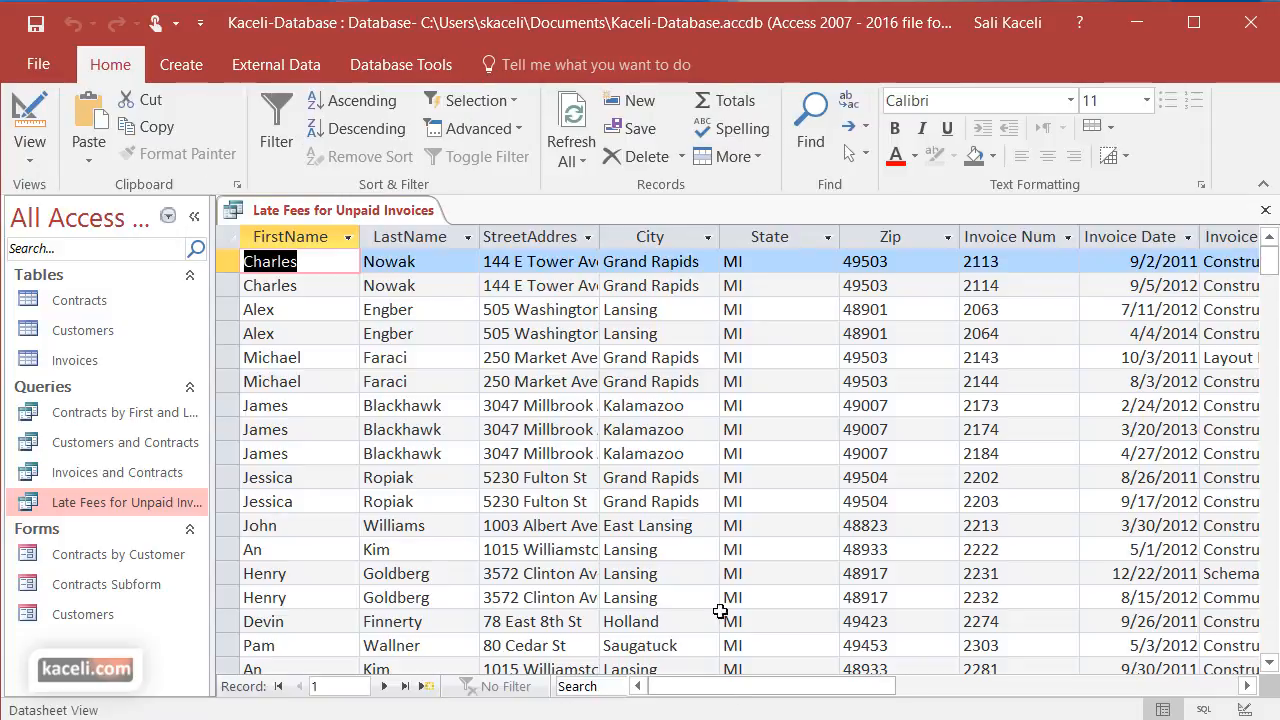
drag(800, 693, 960, 688)
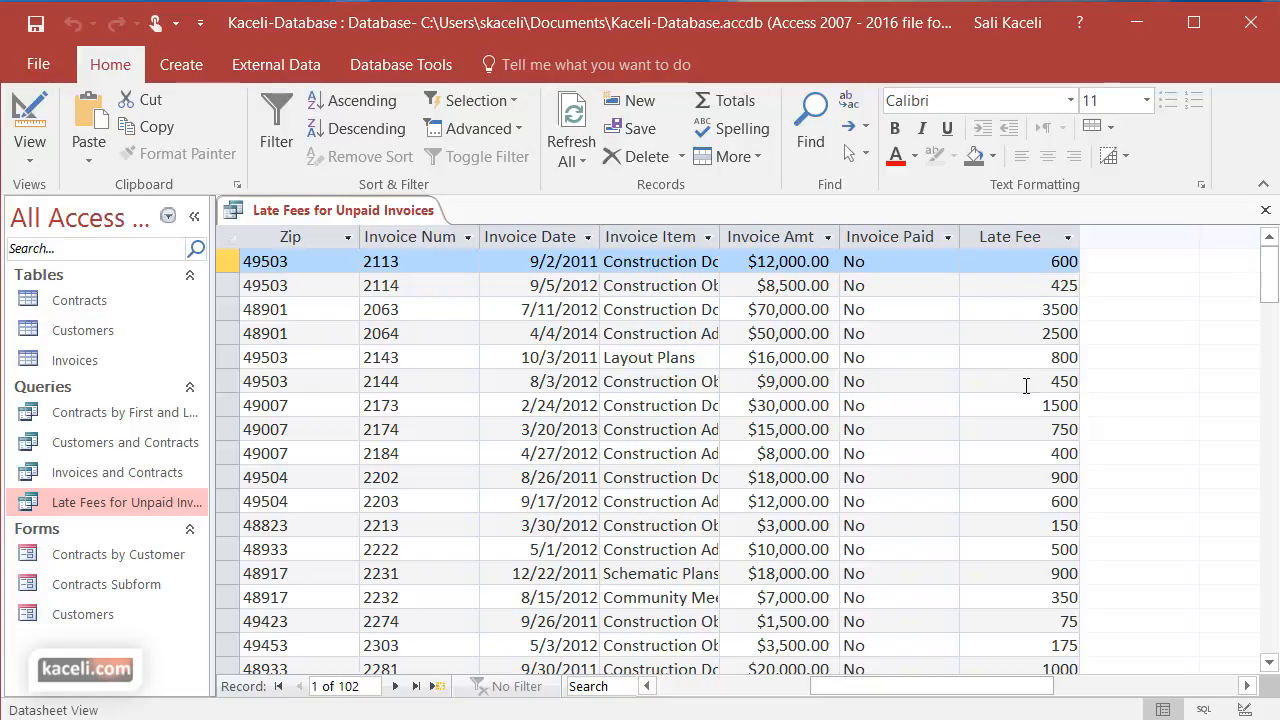
scroll(1006, 443, down, 4)
scroll(1003, 442, down, 6)
scroll(1003, 442, up, 10)
- Return to Design View and hide the Invoice Paid field from the query results while keeping its criterion
click(32, 150)
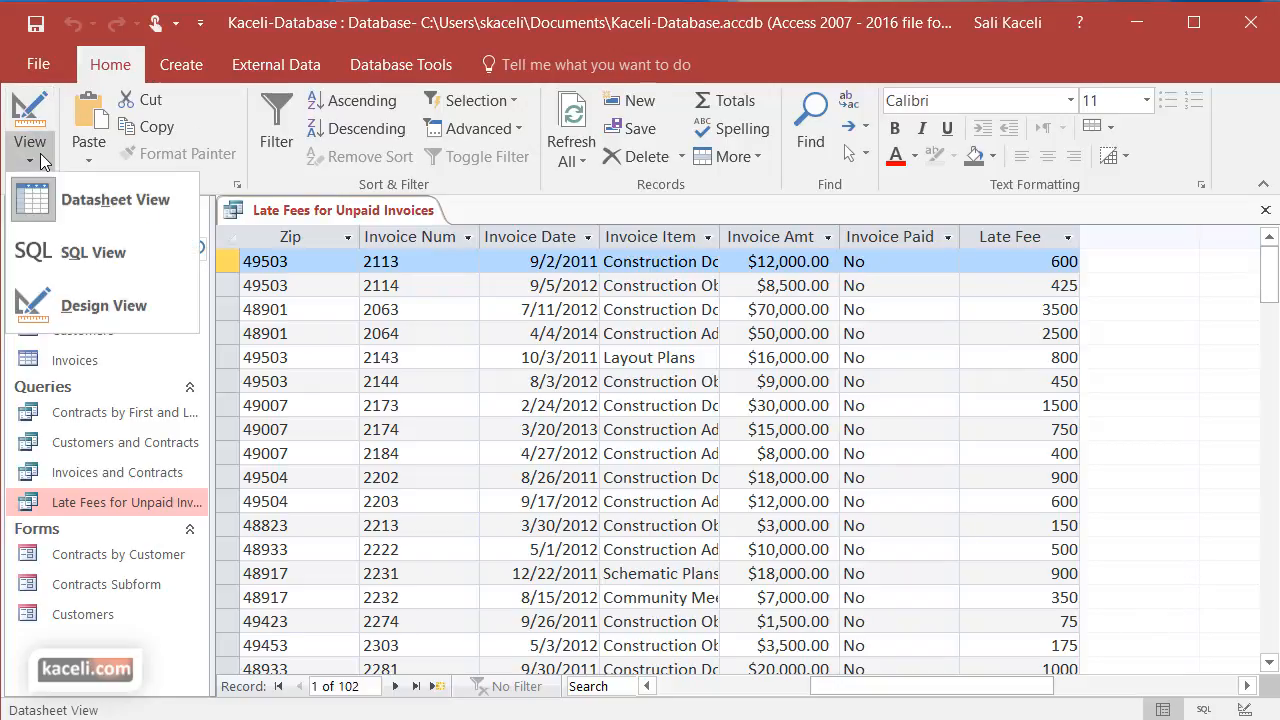
click(100, 306)
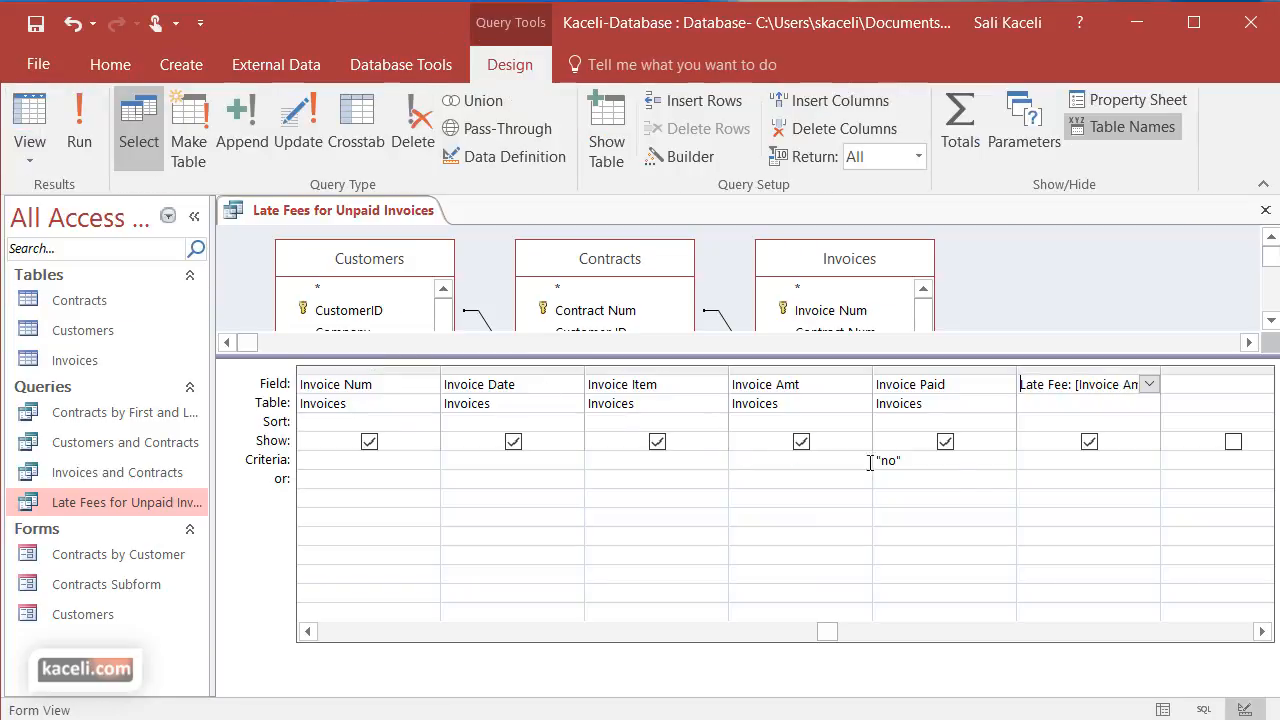
click(945, 442)
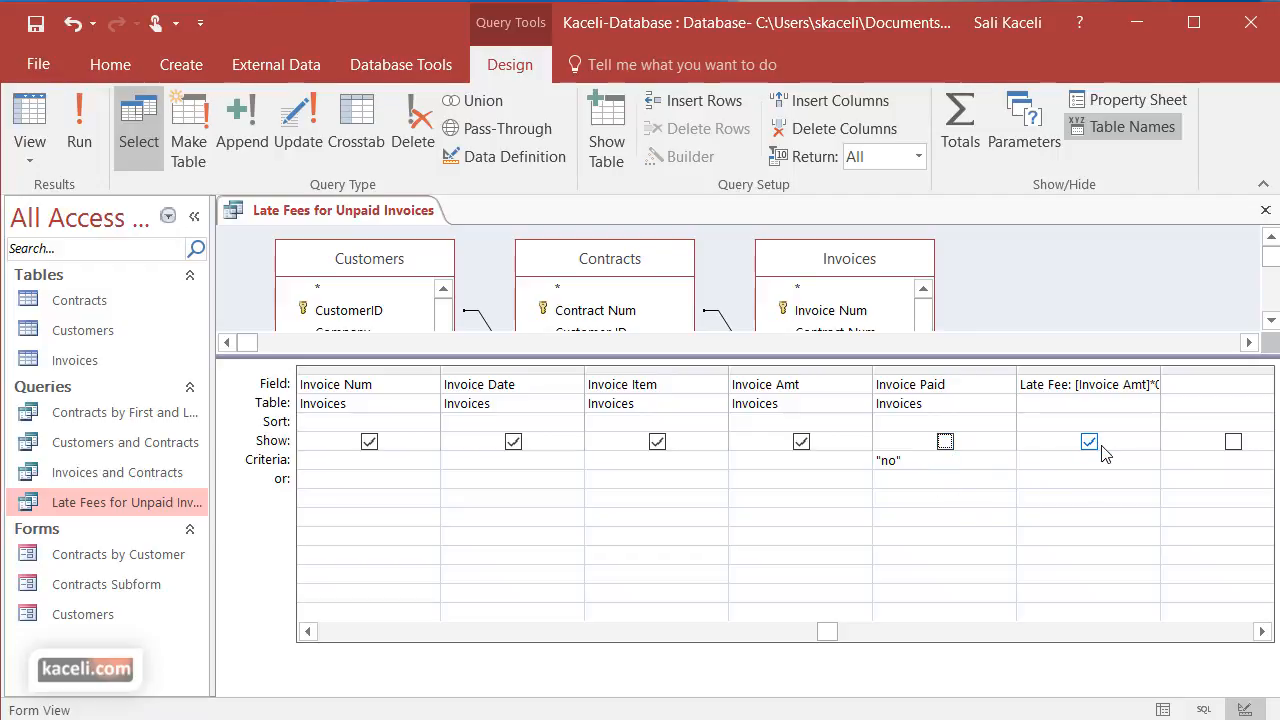
- Set the Late Fee field's format to Currency with 2 decimal places in its field properties, and close the properties
click(1091, 384)
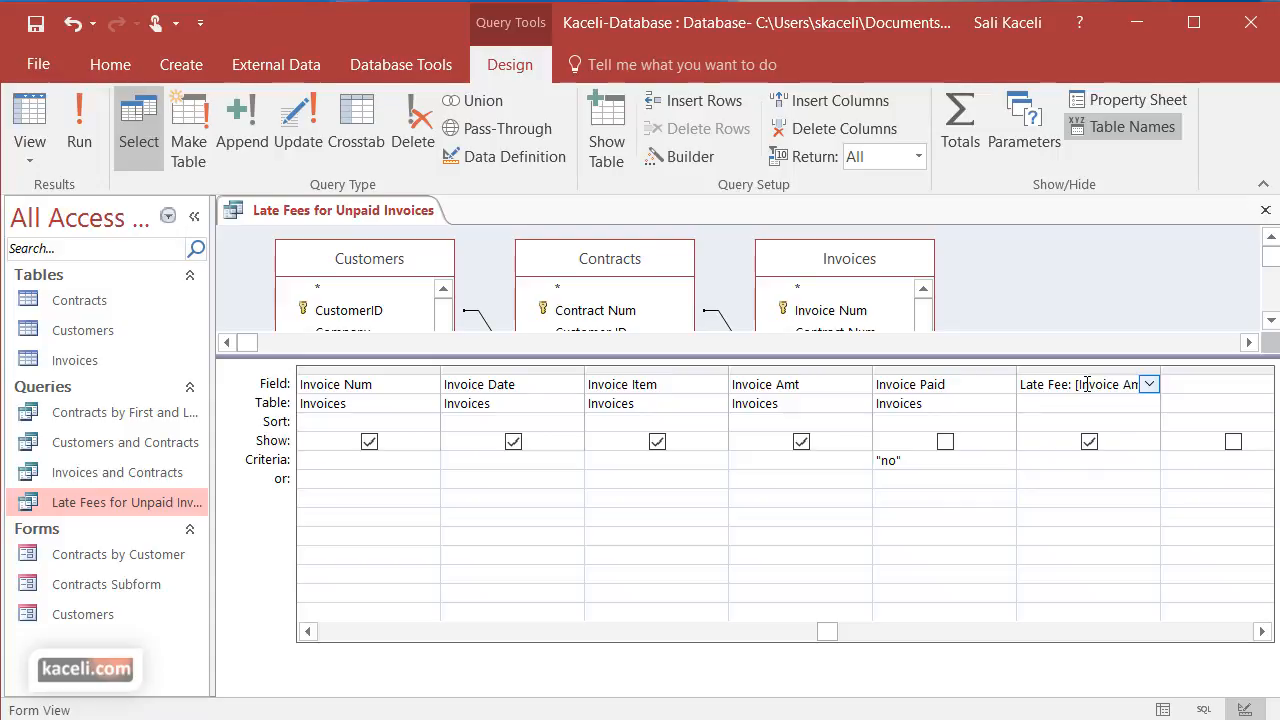
click(1141, 102)
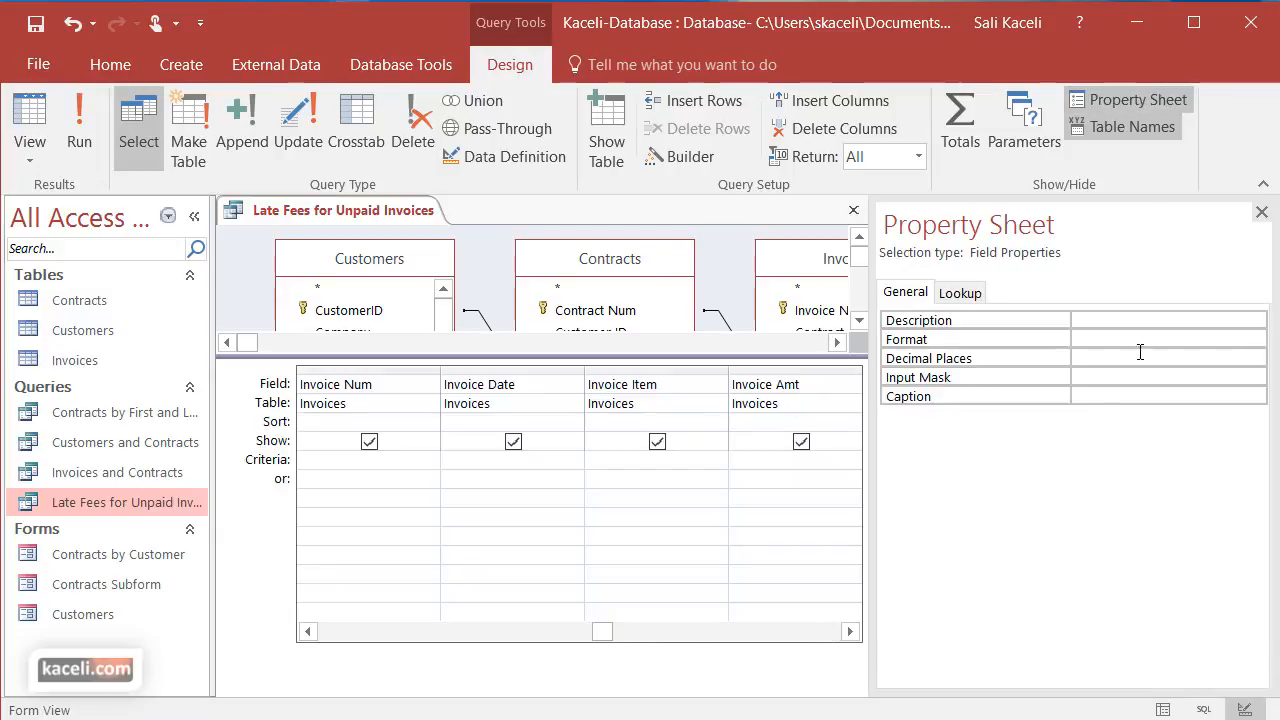
click(1000, 340)
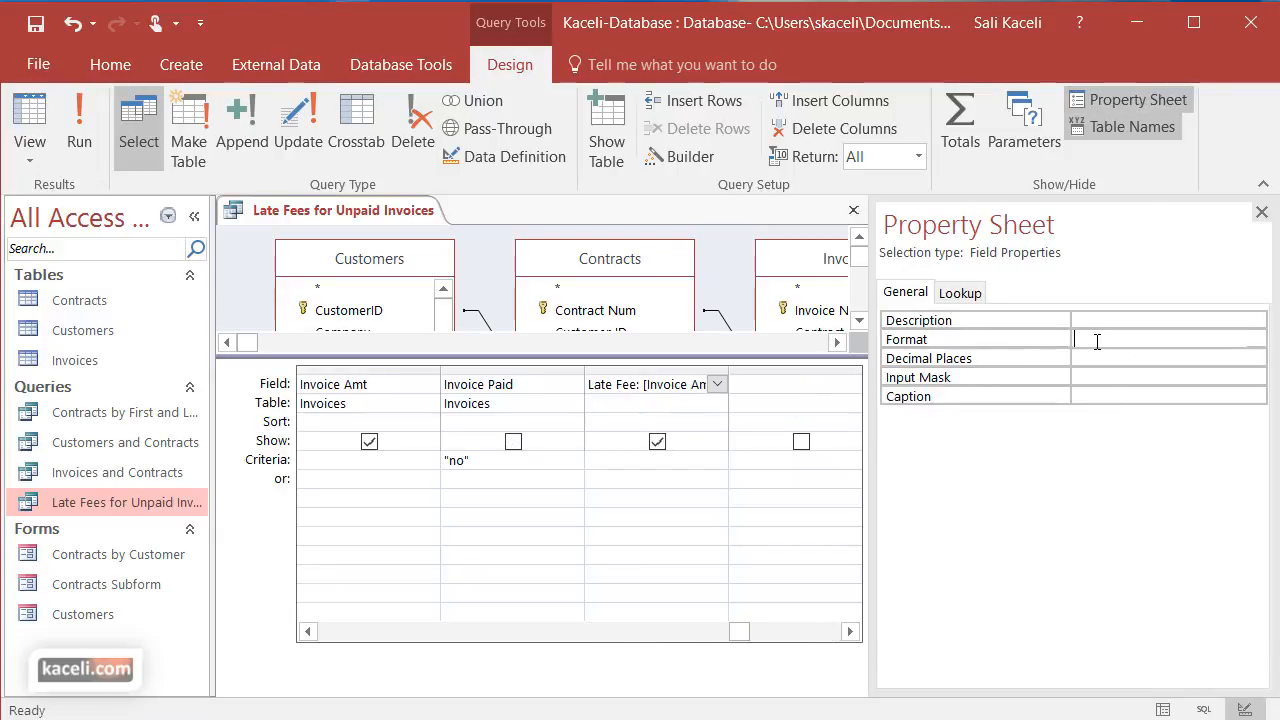
click(1256, 340)
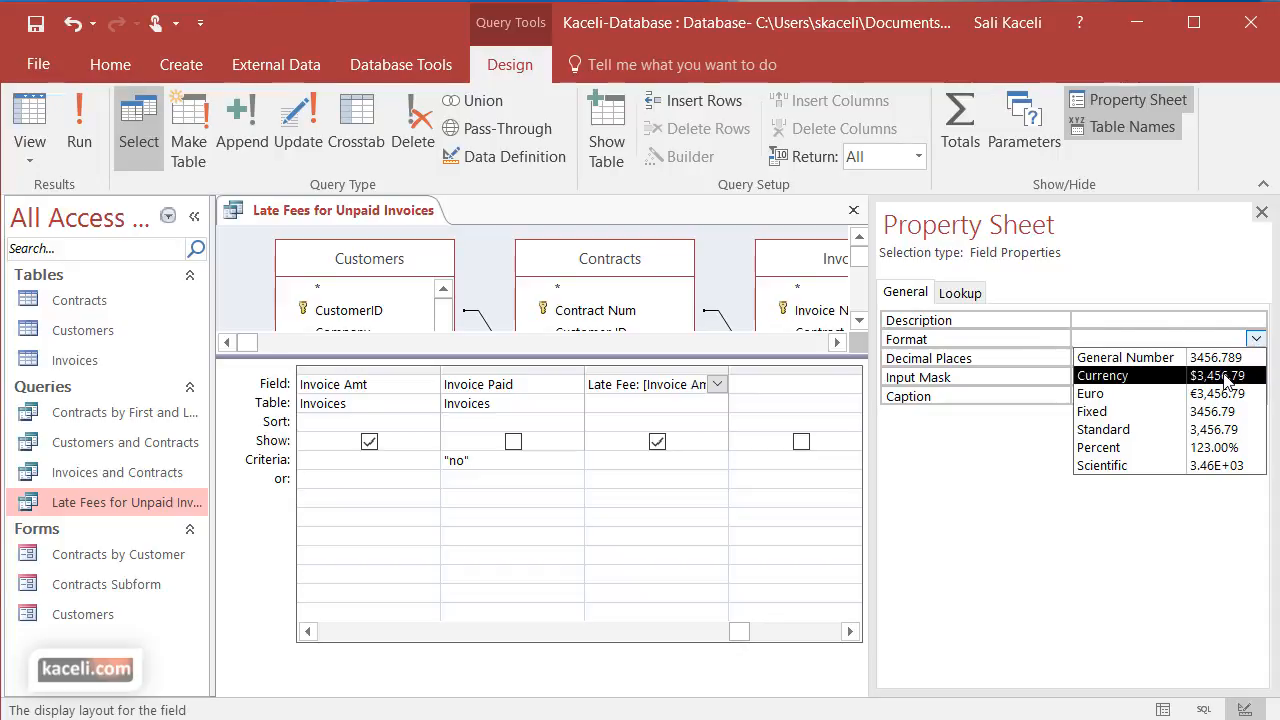
click(1226, 378)
click(1097, 377)
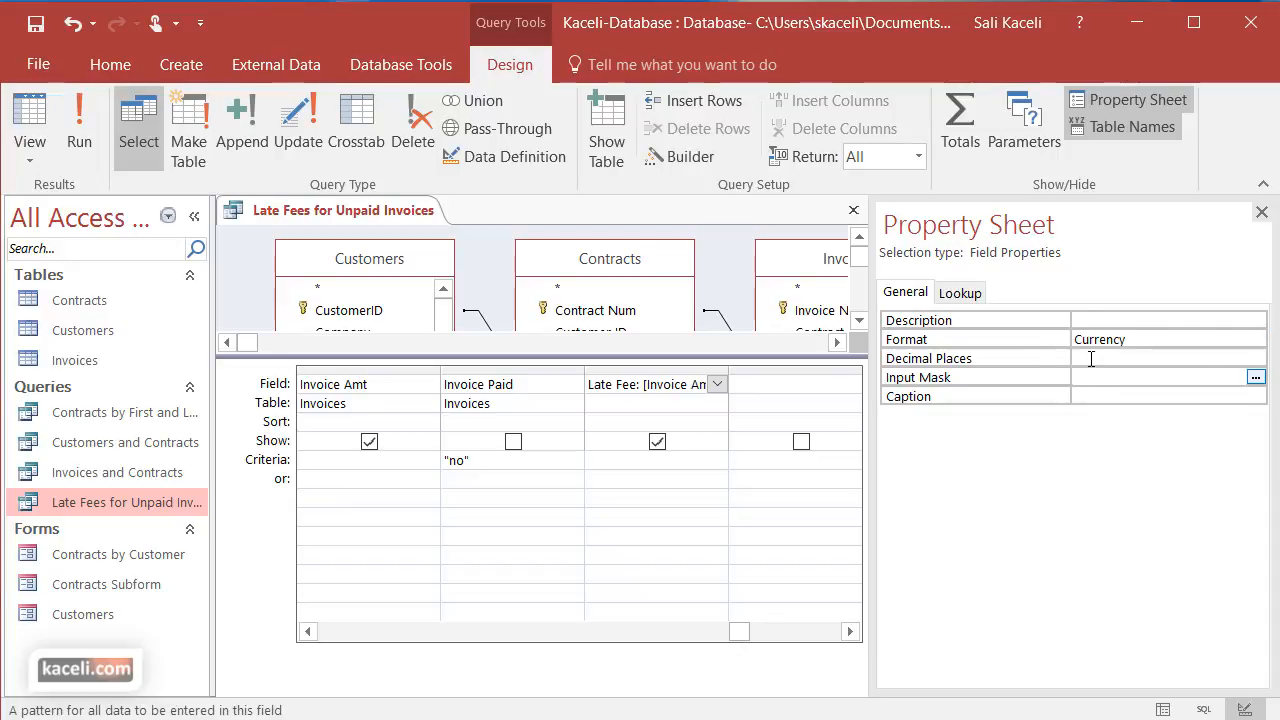
click(1091, 358)
click(1256, 358)
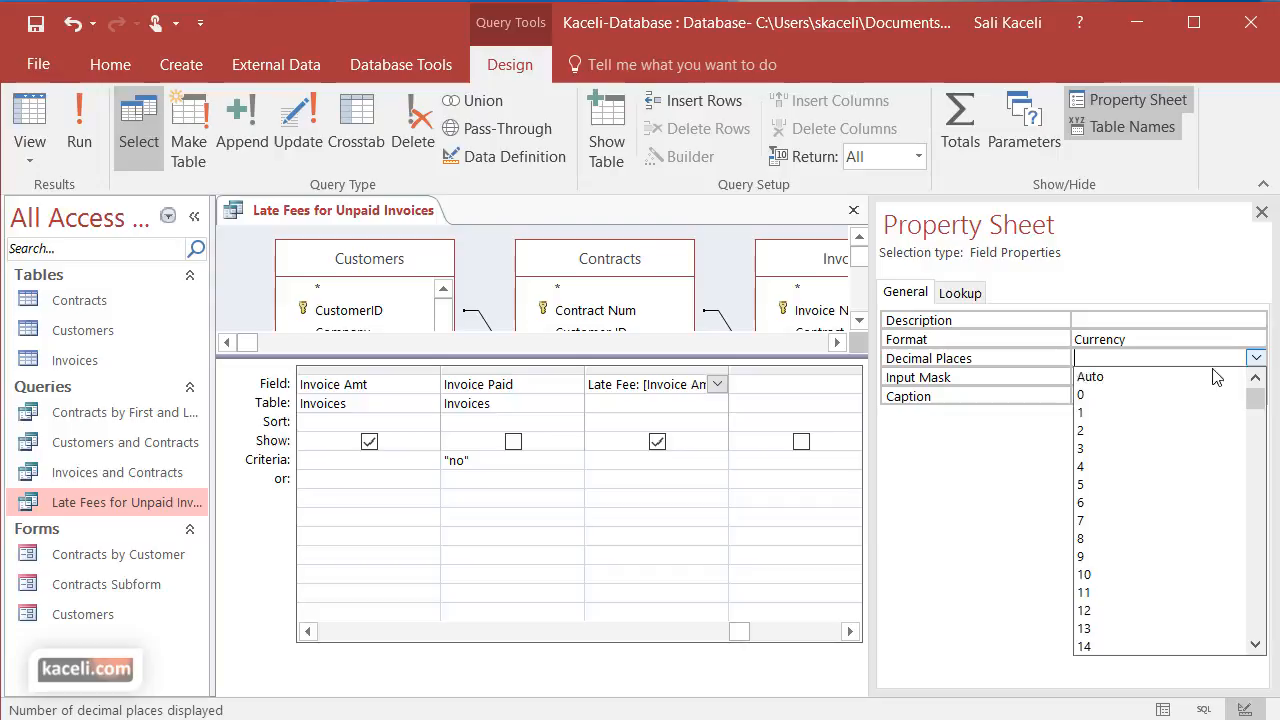
click(1113, 432)
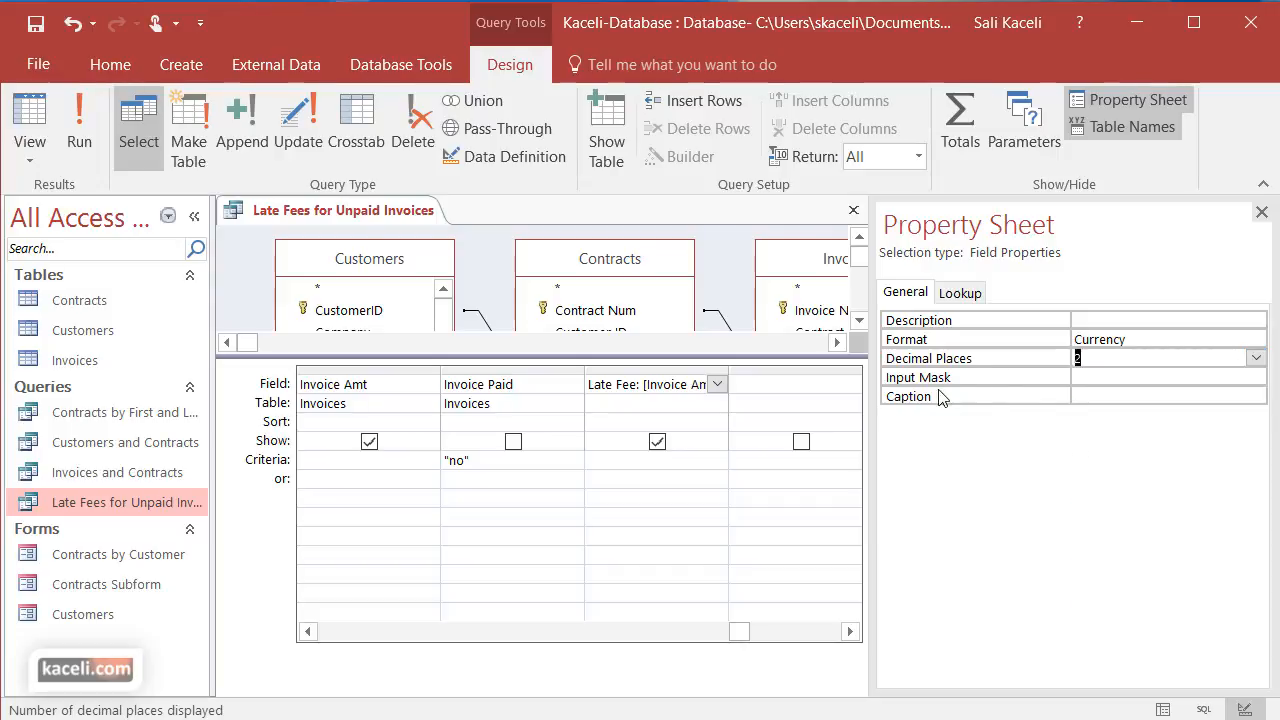
click(1262, 212)
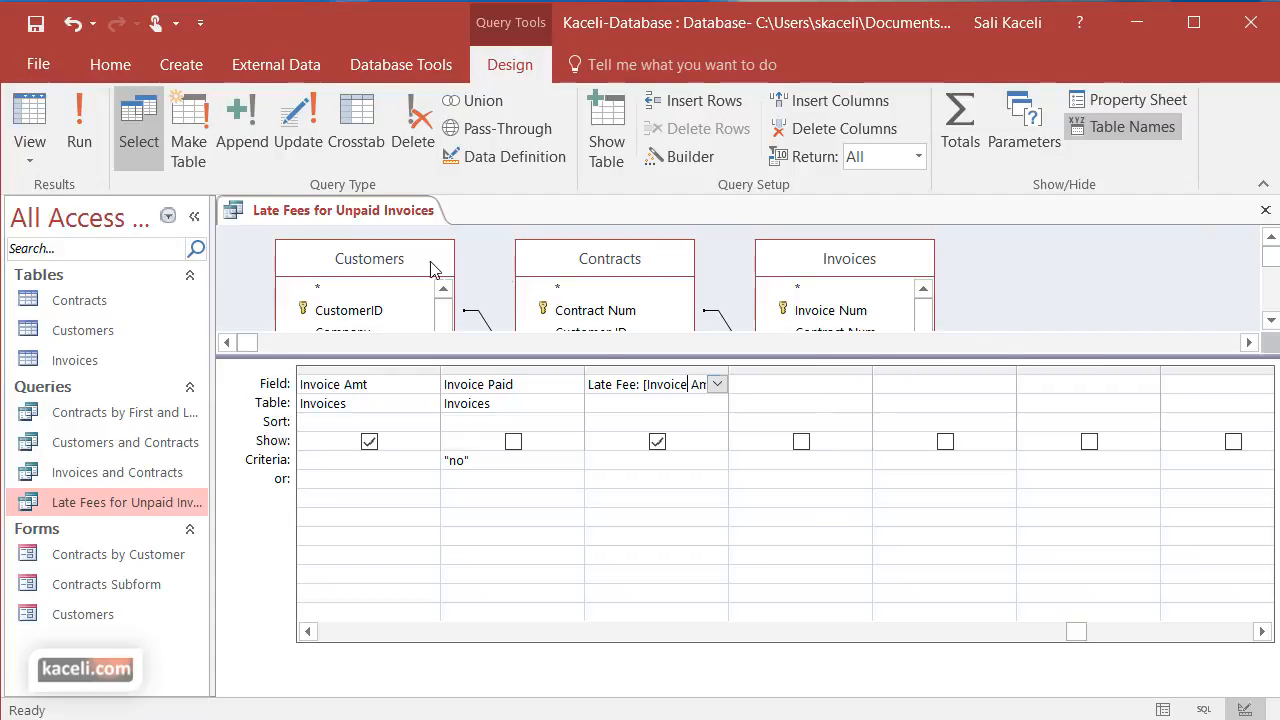
- Run the query to check the formatted Late Fee column, and close the query, saving its design changes
click(80, 135)
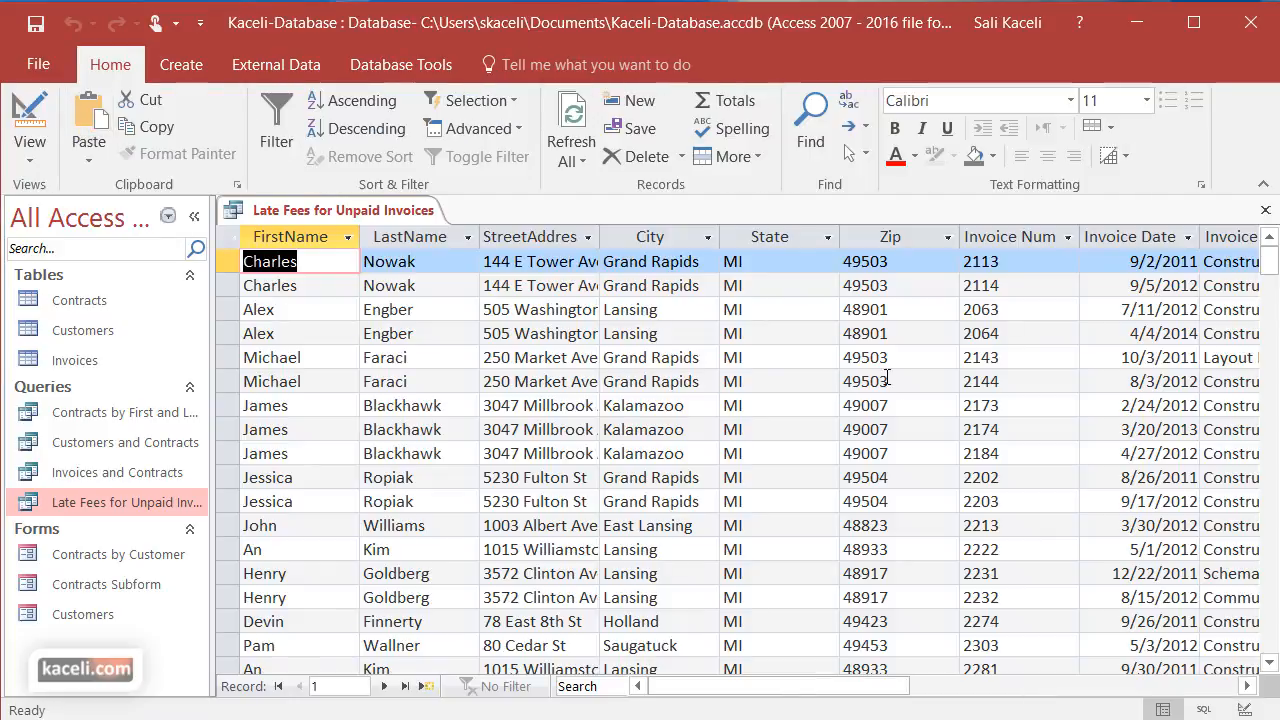
drag(905, 686, 1127, 675)
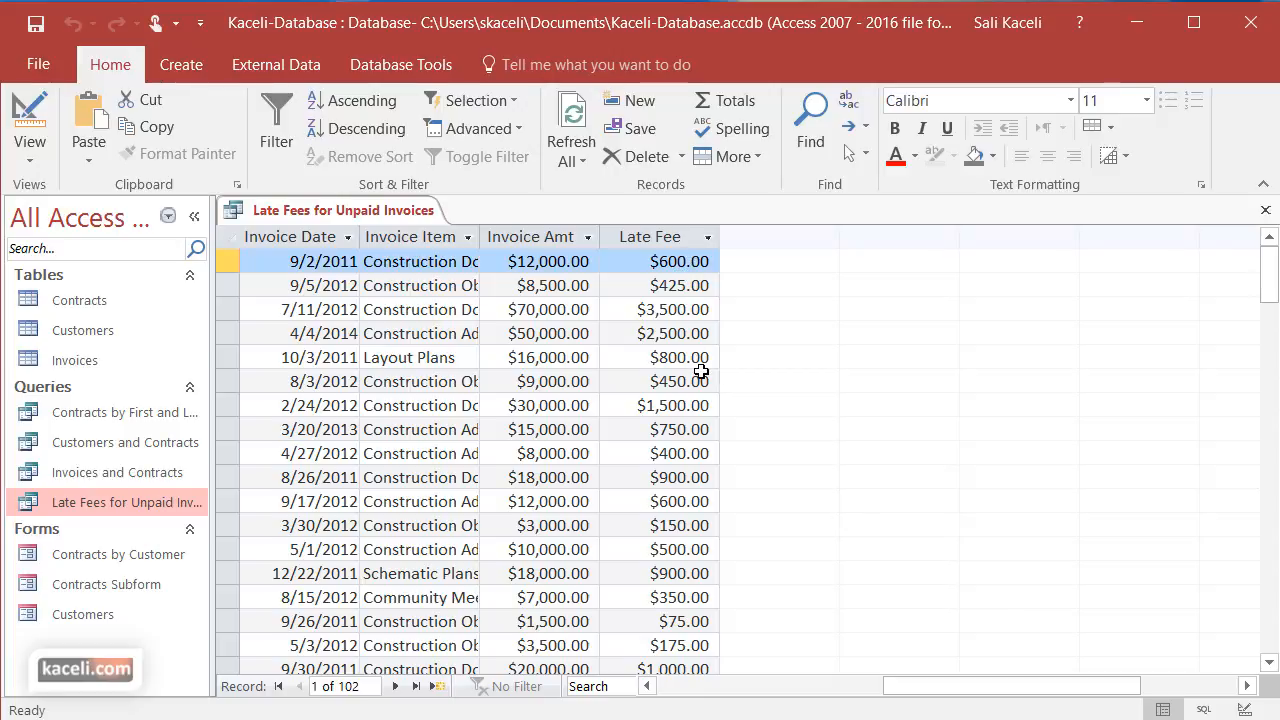
click(1264, 211)
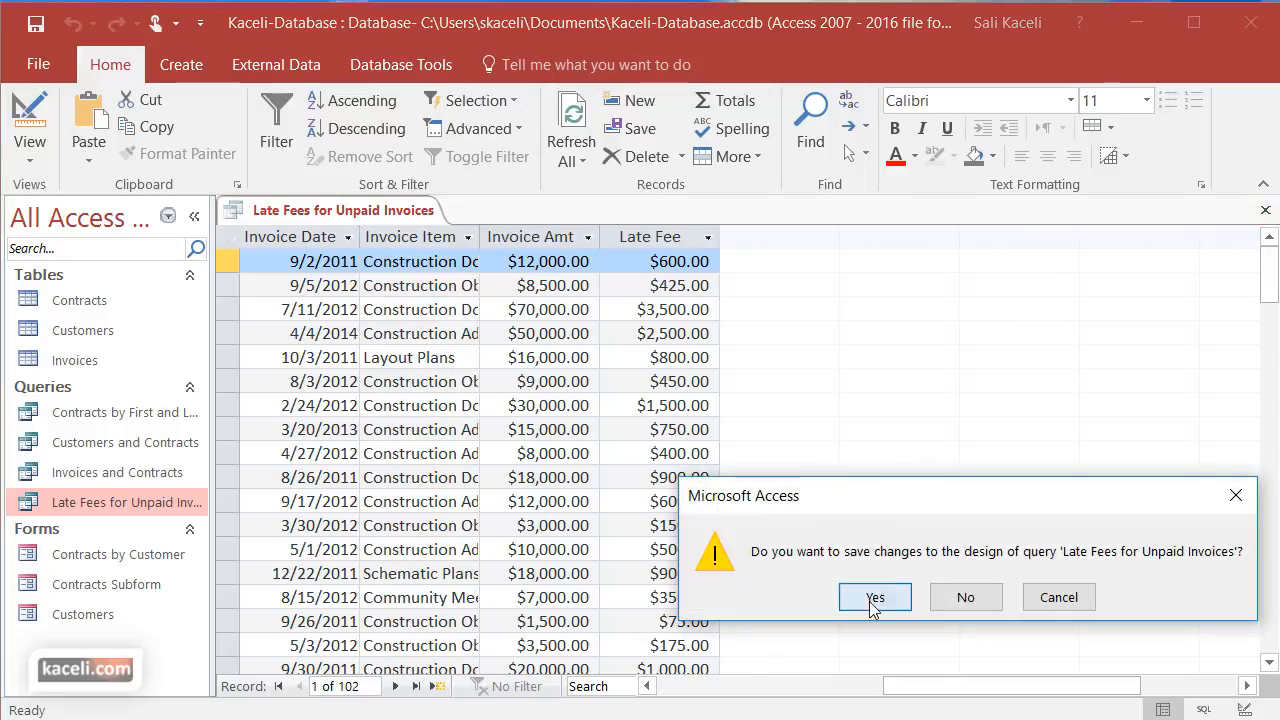
click(880, 598)
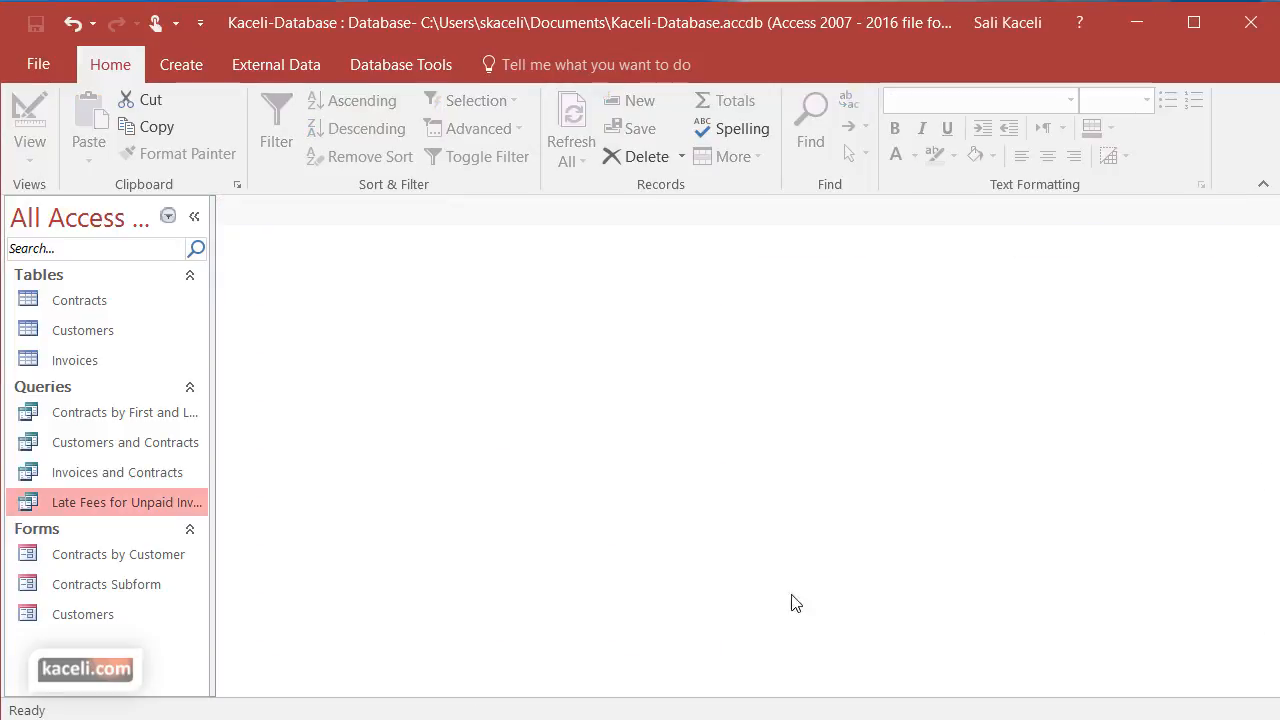
- Reopen the saved Late Fees for Unpaid Invoices query and review its Late Fee column
double_click(52, 501)
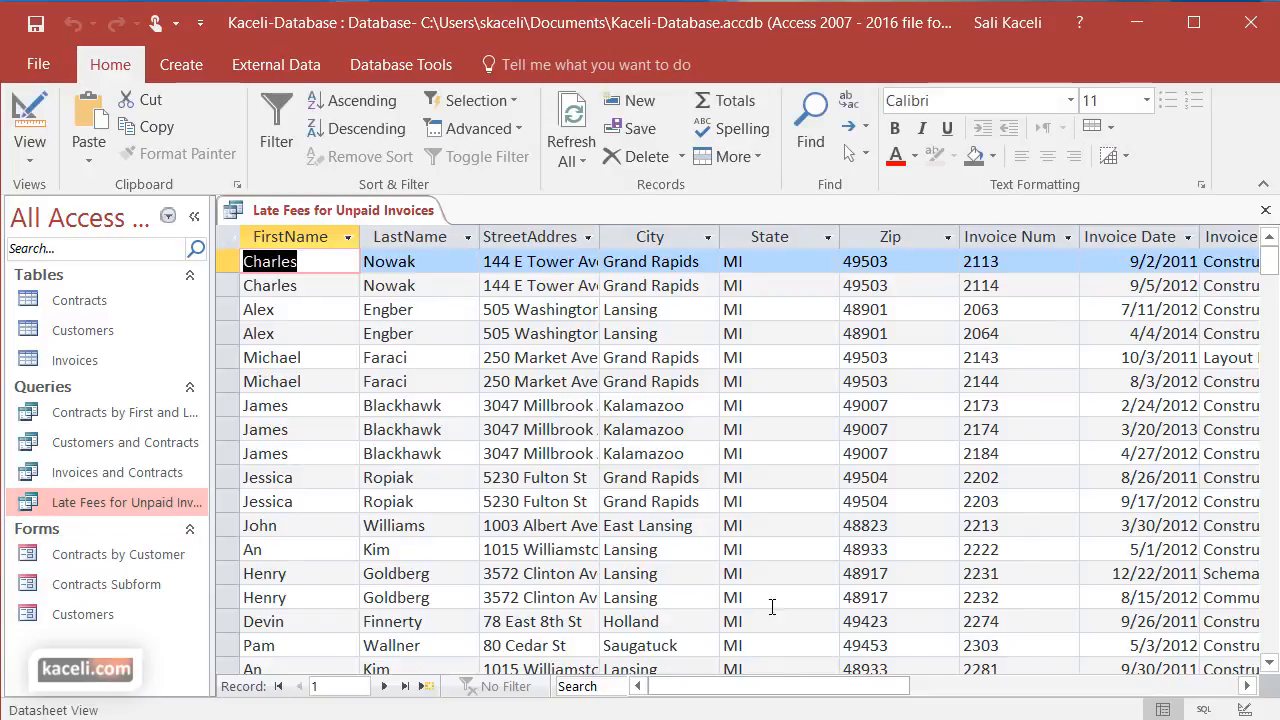
drag(768, 703, 1020, 703)
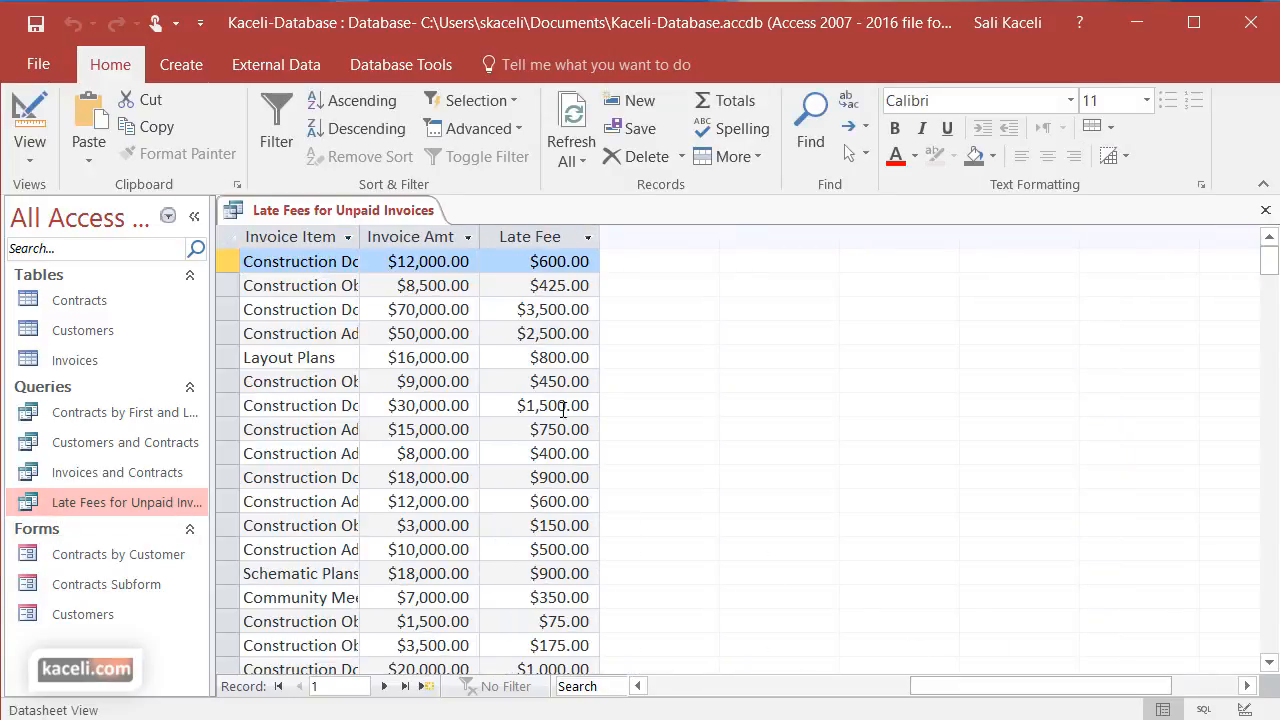